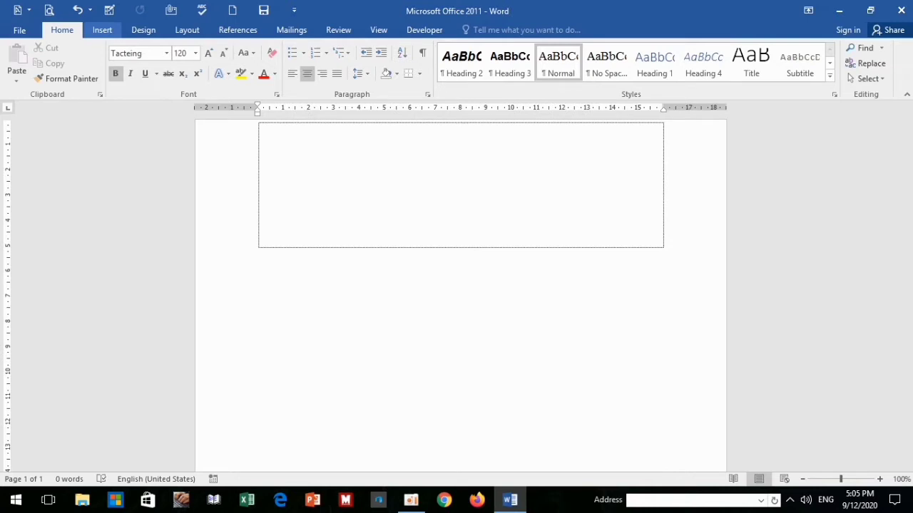
- Insert a WordArt box reading 'Your text here' in the orange-outlined style from row 3
{"action": "left_click", "coordinate": [102, 29]}
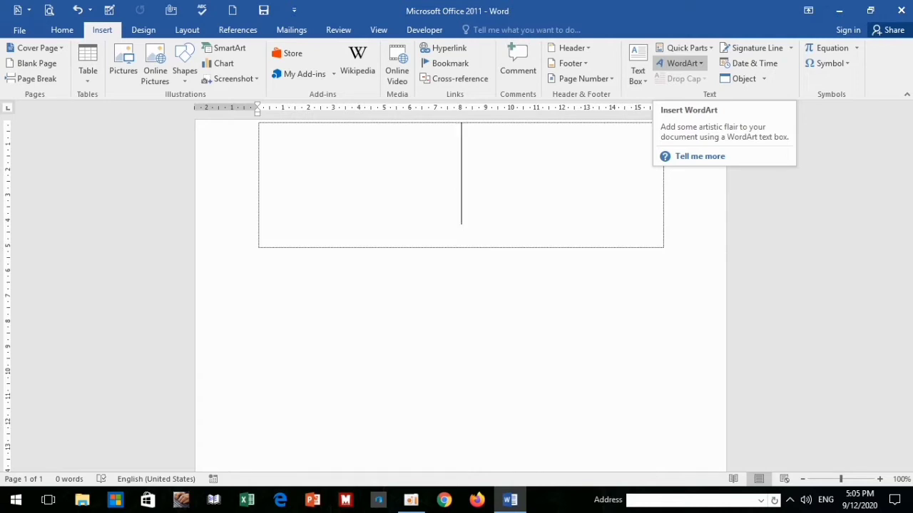
{"action": "left_click", "coordinate": [681, 63]}
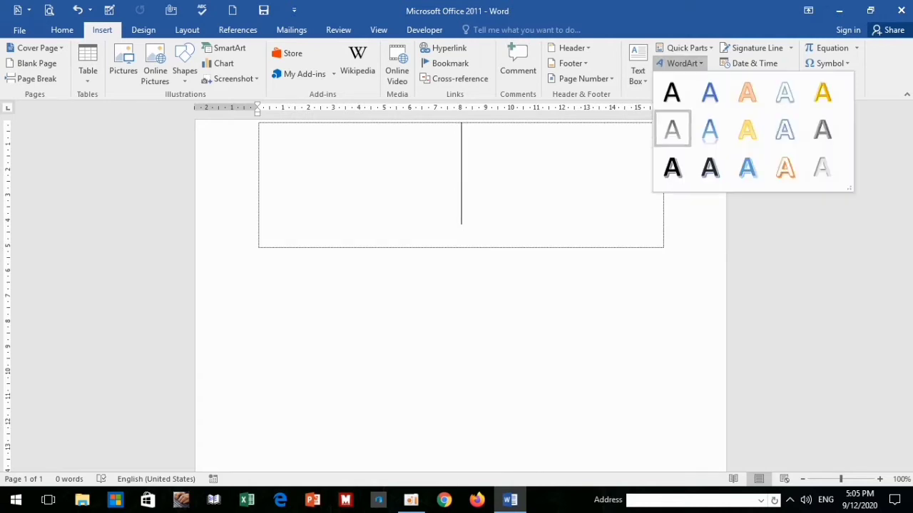
{"action": "key", "text": "Down"}
{"action": "key", "text": "Right"}
{"action": "key", "text": "Right"}
{"action": "key", "text": "Right"}
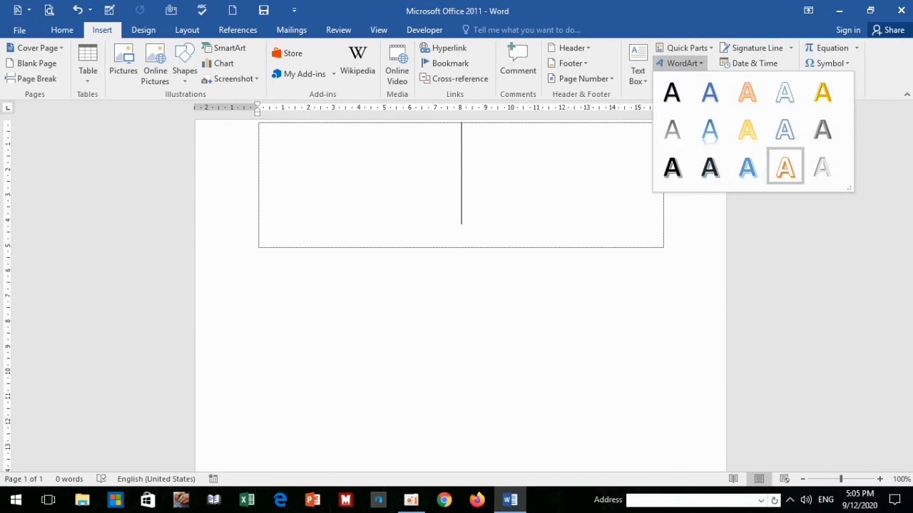
{"action": "key", "text": "Return"}
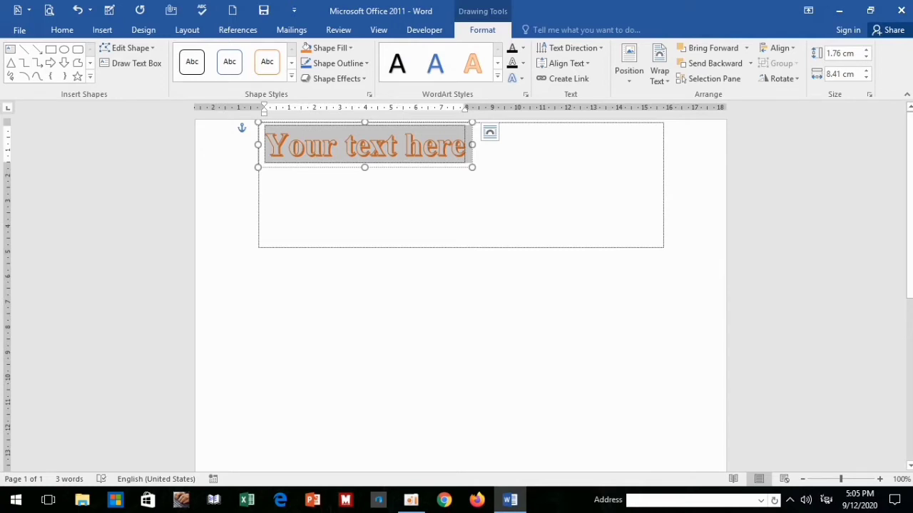
- Type the Khmer title 'ឿង បាះថោងនាងាគ' into the WordArt placeholder
{"action": "type", "text": "ឿ"}
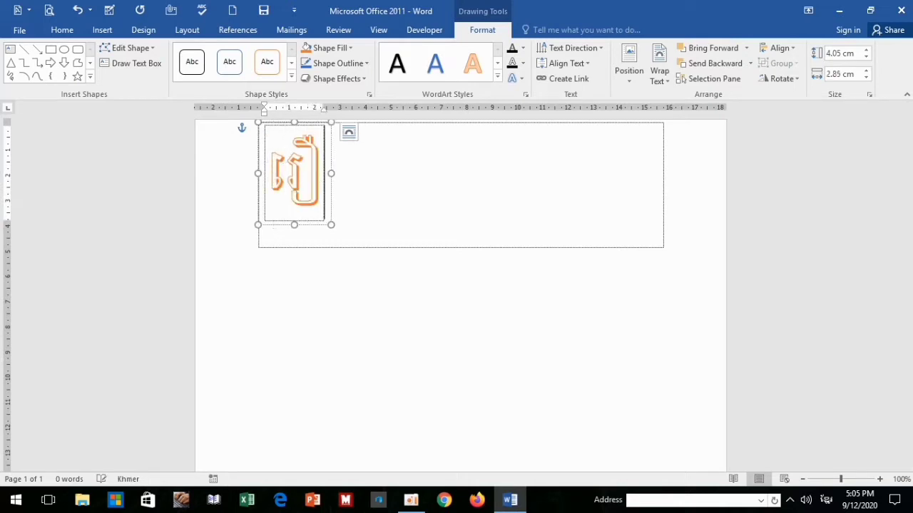
{"action": "type", "text": "ង"}
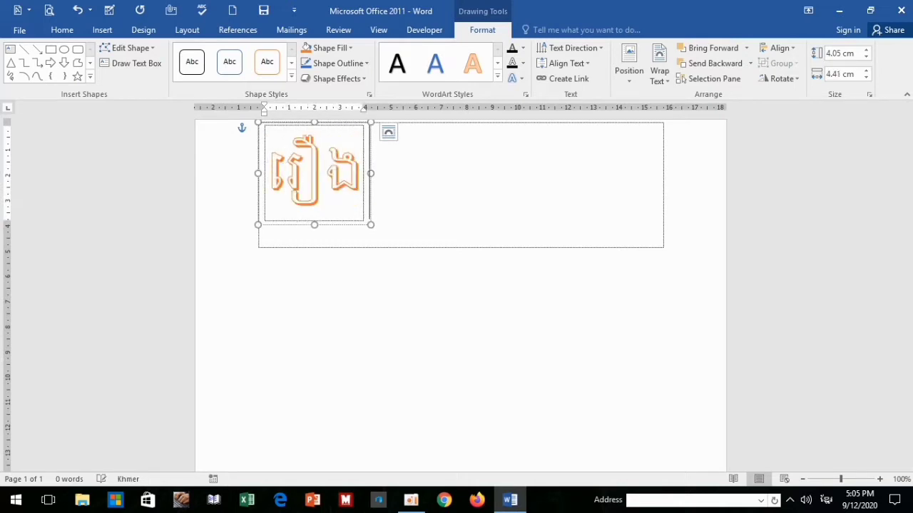
{"action": "type", "text": " បា"}
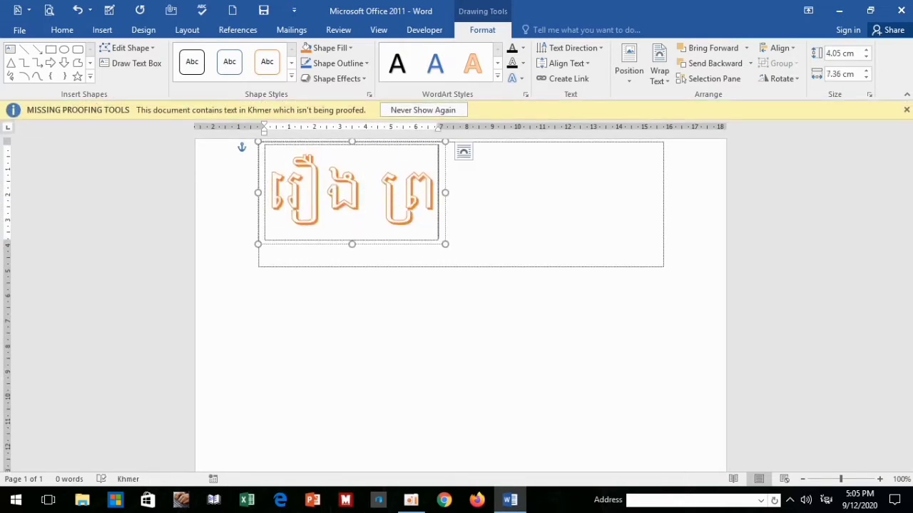
{"action": "type", "text": "ះថោ"}
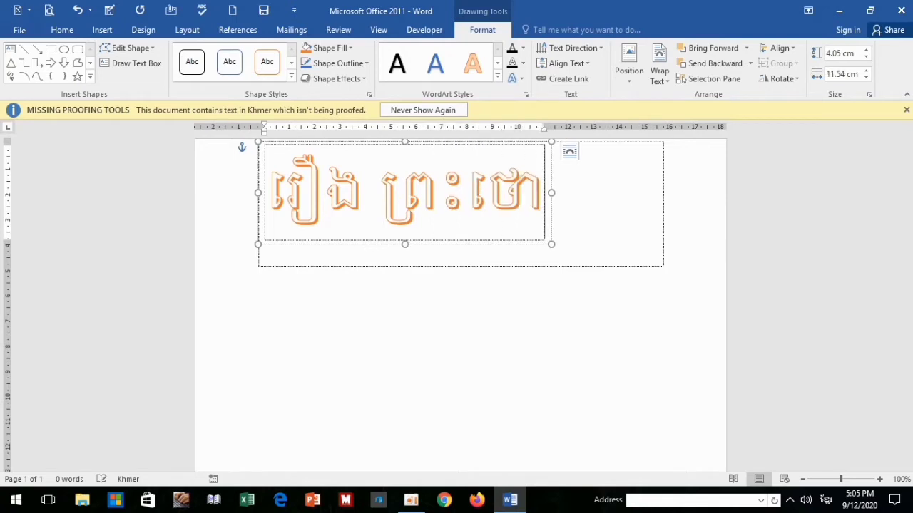
{"action": "type", "text": "ងន"}
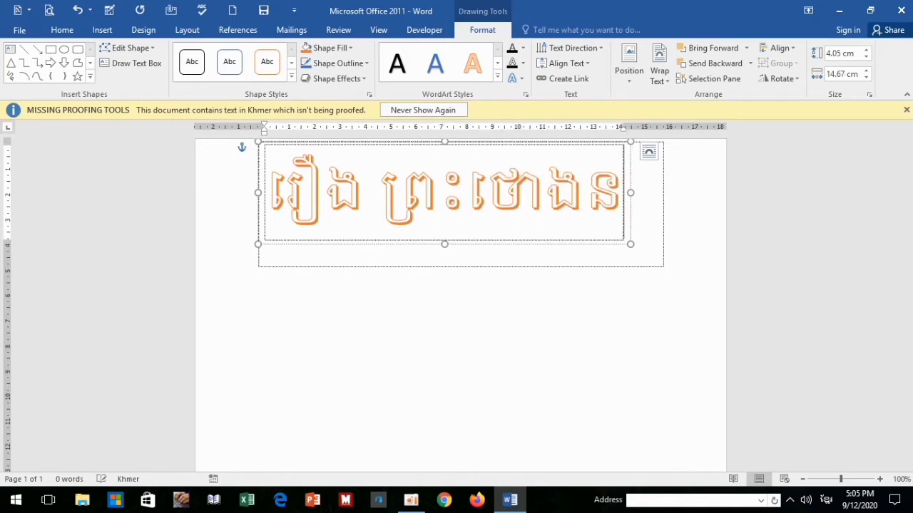
{"action": "type", "text": "ាងន"}
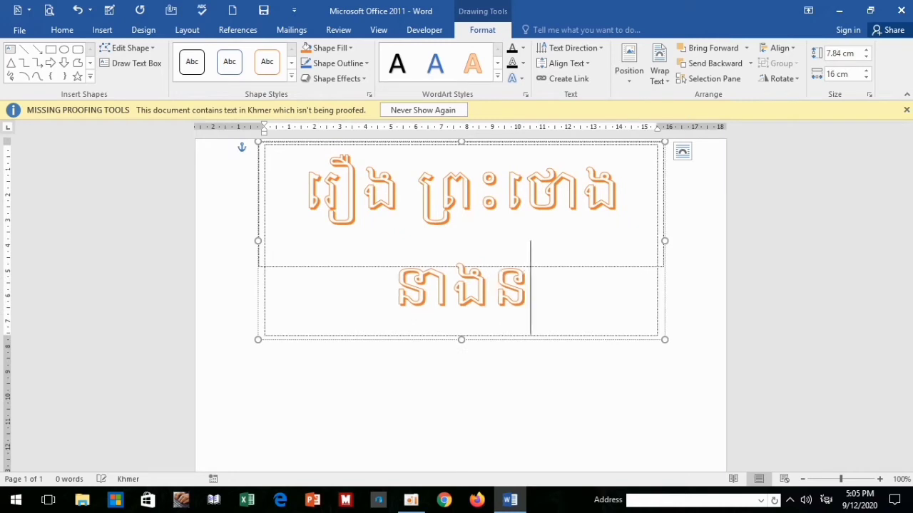
{"action": "type", "text": "ាគ"}
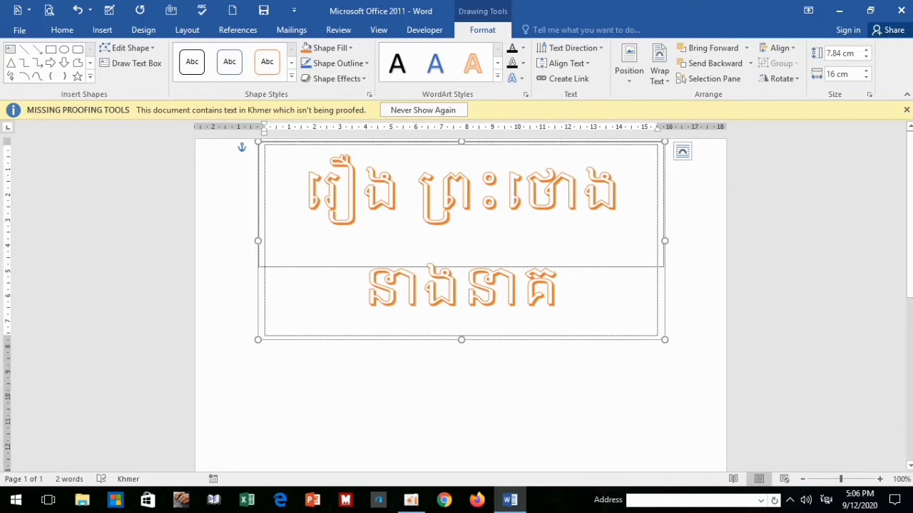
- Nudge the WordArt box into place and widen it on both sides to 19.45 cm
{"action": "left_click_drag", "start_coordinate": [456, 143], "coordinate": [456, 152]}
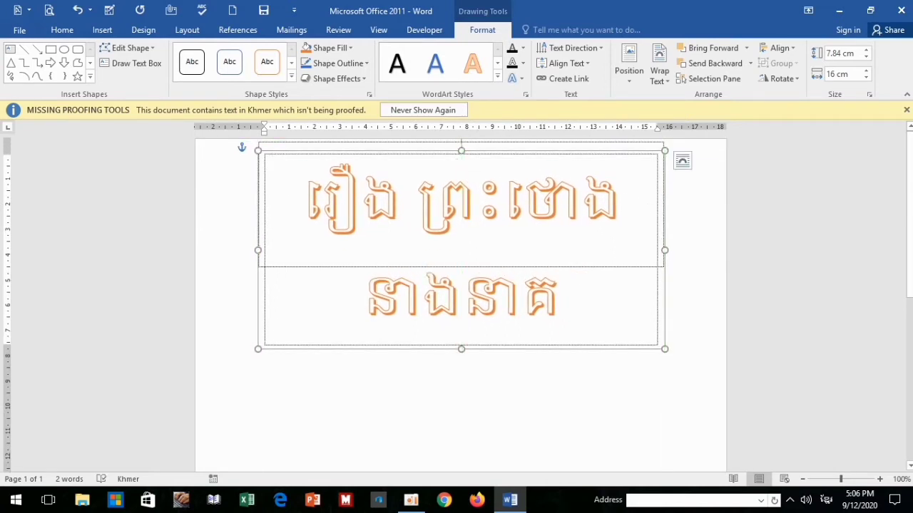
{"action": "left_click_drag", "start_coordinate": [664, 250], "coordinate": [713, 250]}
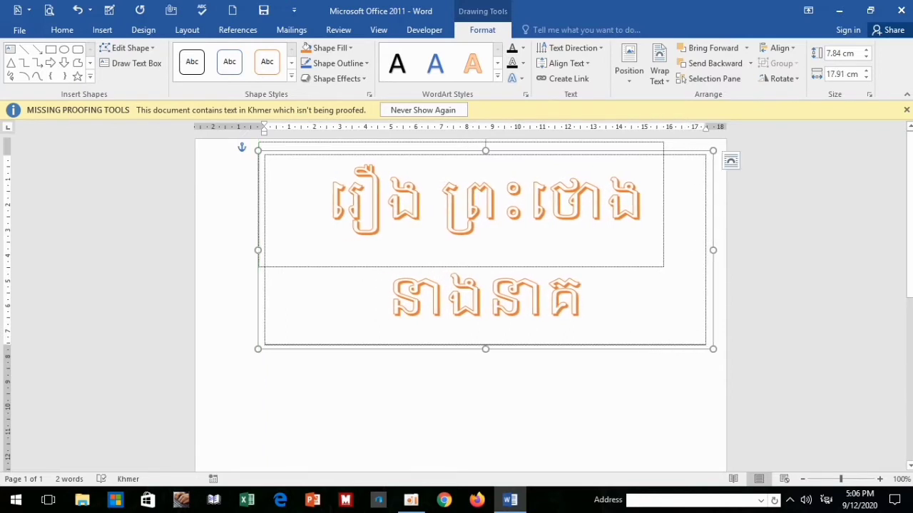
{"action": "left_click_drag", "start_coordinate": [258, 150], "coordinate": [219, 151]}
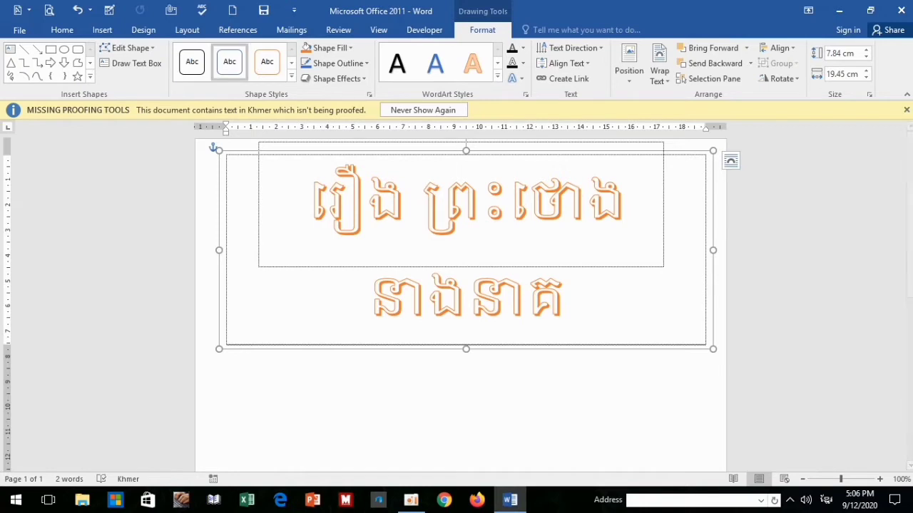
- Set the Khmer WordArt title to font size 48 so it fits on one line
{"action": "left_click", "coordinate": [62, 30]}
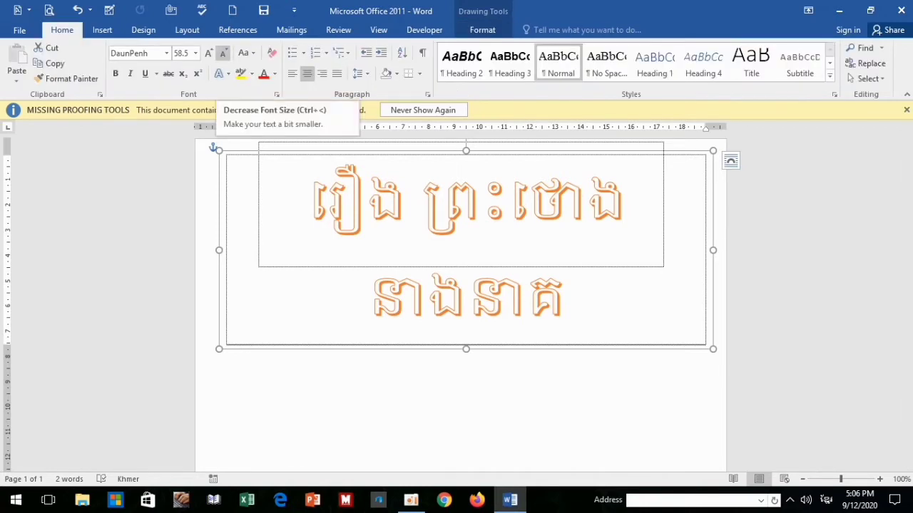
{"action": "left_click", "coordinate": [223, 53]}
{"action": "left_click", "coordinate": [223, 54]}
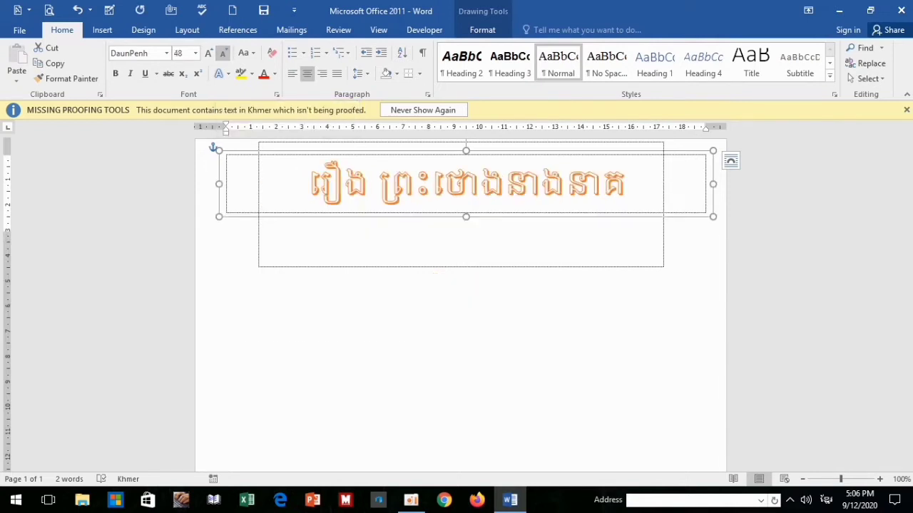
{"action": "left_click", "coordinate": [223, 53]}
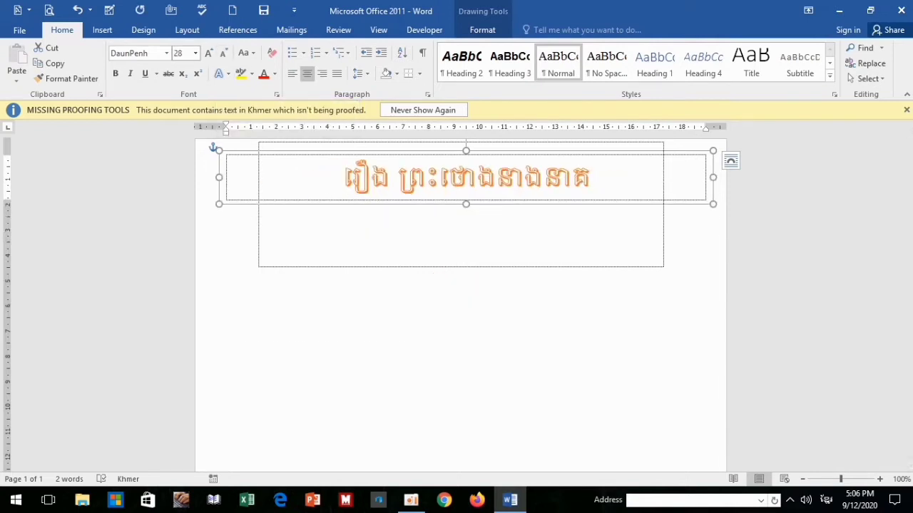
{"action": "left_click", "coordinate": [208, 54]}
{"action": "left_click", "coordinate": [209, 53]}
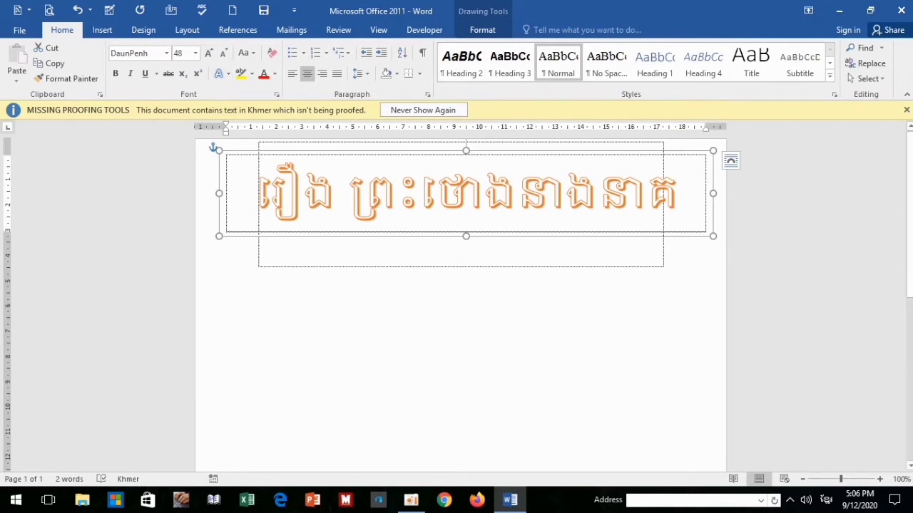
- Apply the blue-outlined WordArt style to the Khmer title and give it a pale text fill
{"action": "left_click", "coordinate": [482, 29]}
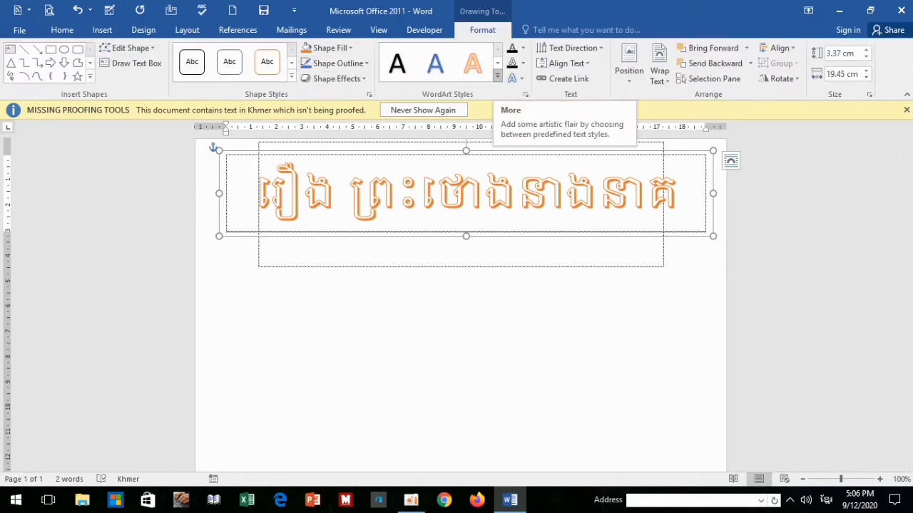
{"action": "left_click", "coordinate": [497, 75]}
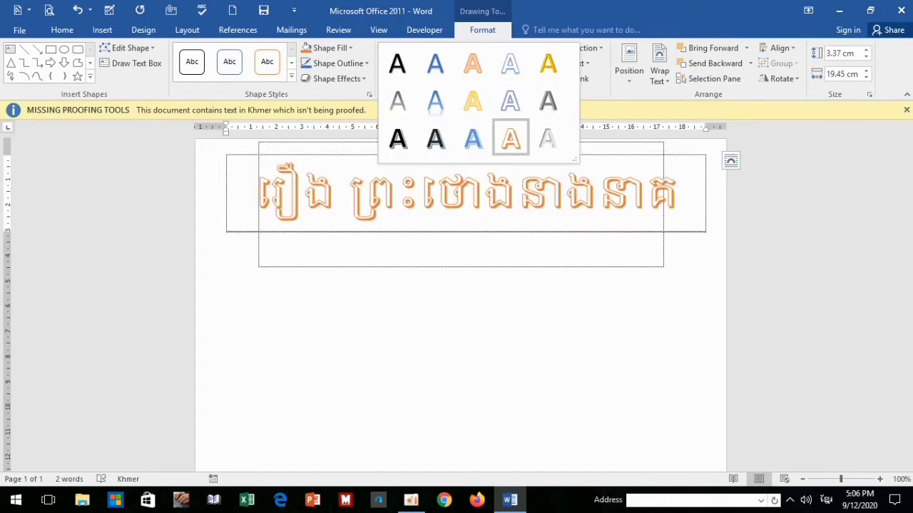
{"action": "left_click", "coordinate": [473, 137]}
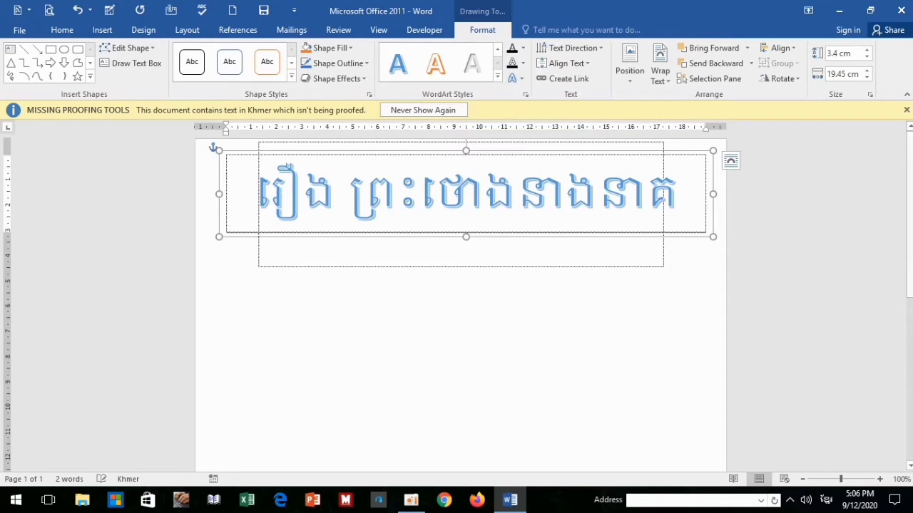
{"action": "left_click", "coordinate": [523, 48]}
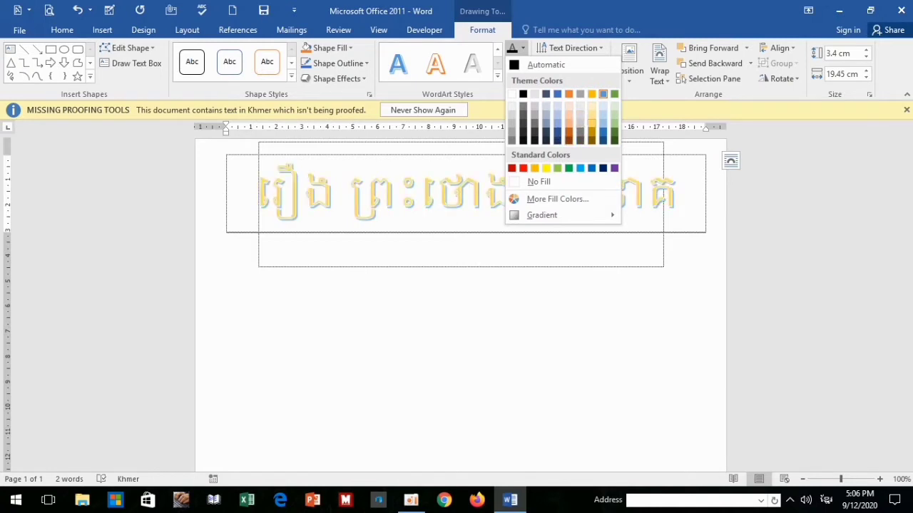
{"action": "left_click", "coordinate": [603, 94]}
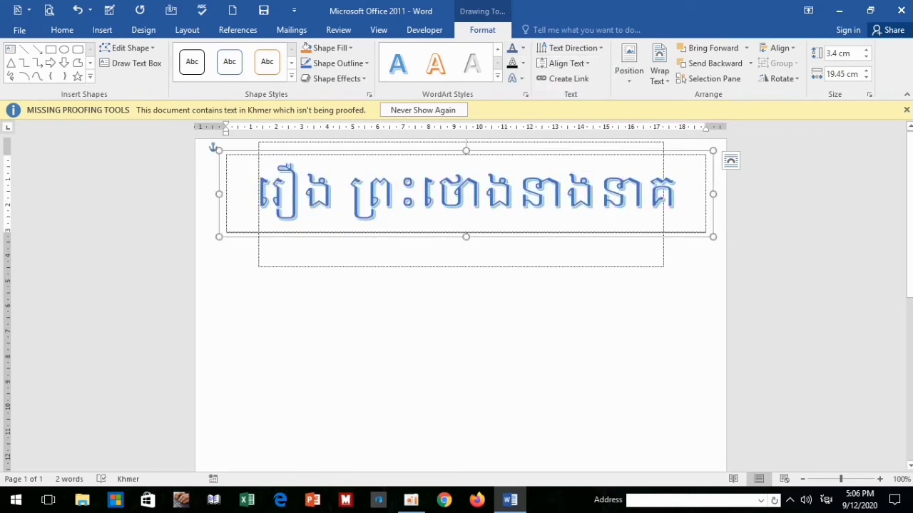
{"action": "left_click", "coordinate": [523, 62]}
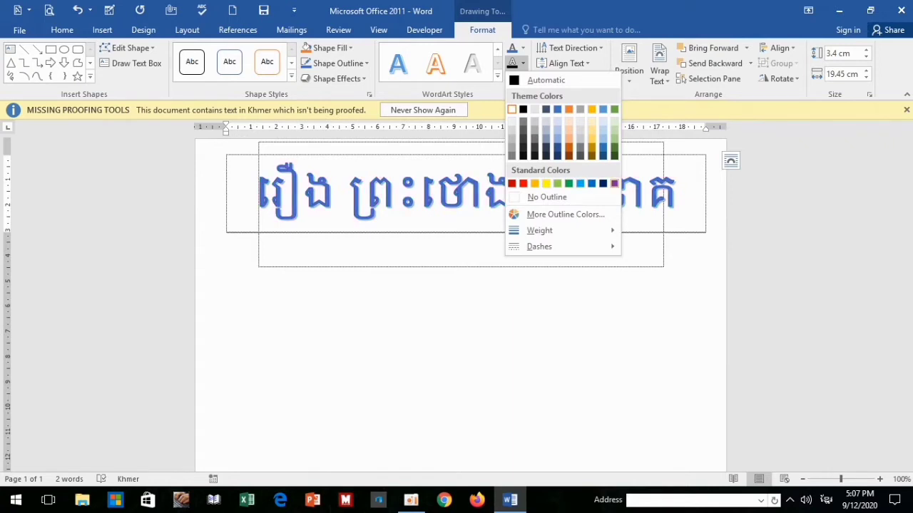
- Fill the Khmer title text red and change its outline from purple to orange
{"action": "left_click", "coordinate": [614, 183]}
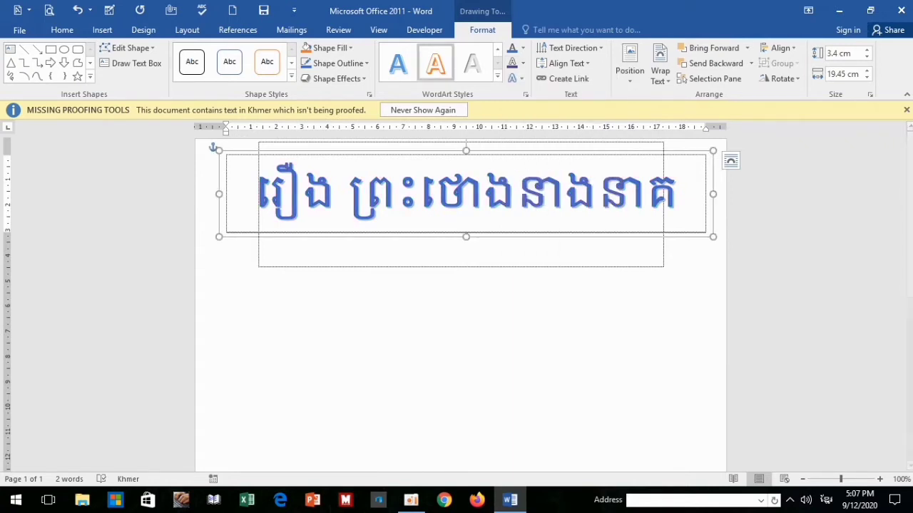
{"action": "left_click", "coordinate": [522, 48]}
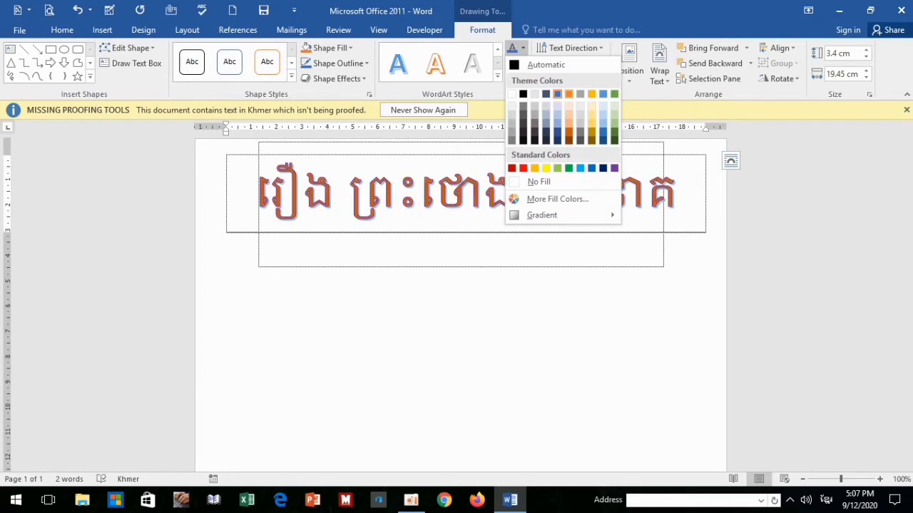
{"action": "left_click", "coordinate": [523, 167]}
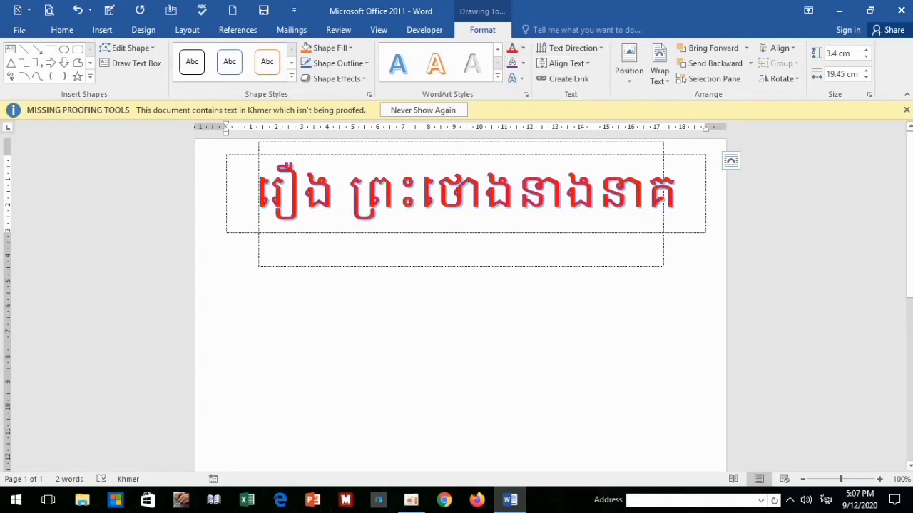
{"action": "left_click", "coordinate": [518, 63]}
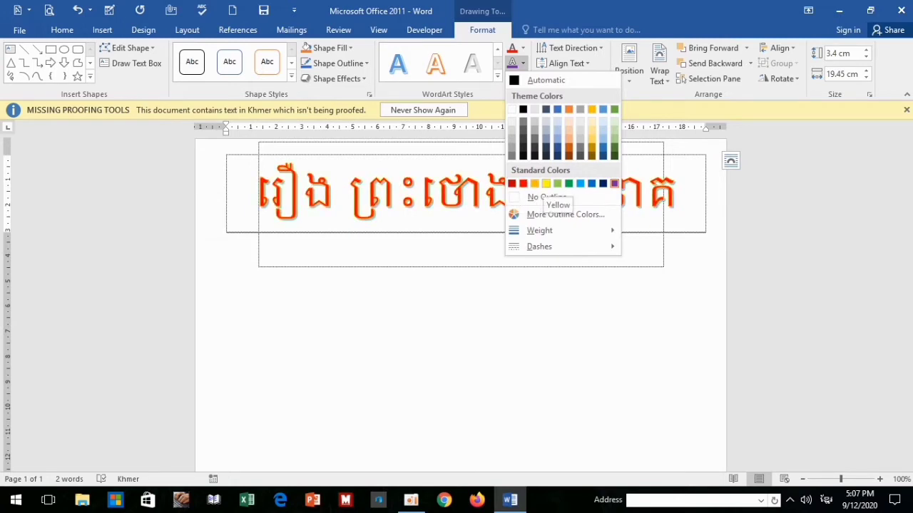
{"action": "left_click", "coordinate": [546, 183]}
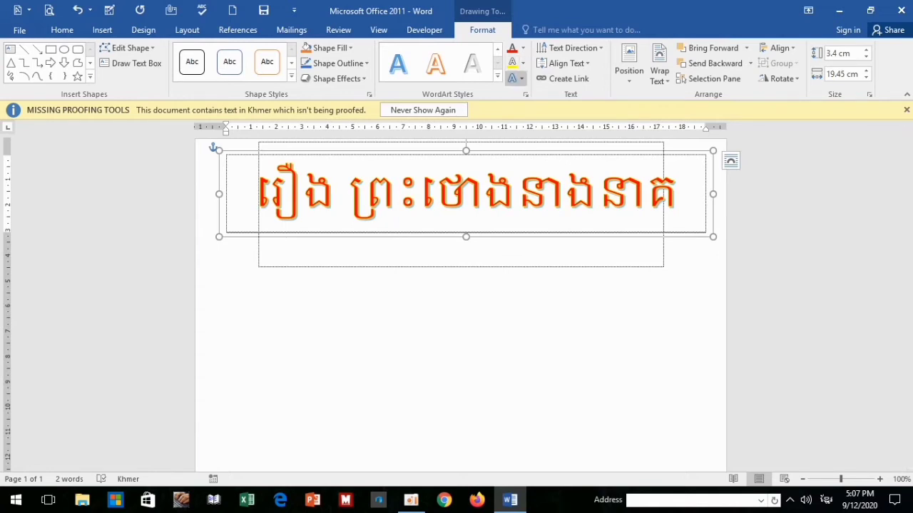
{"action": "left_click", "coordinate": [515, 78]}
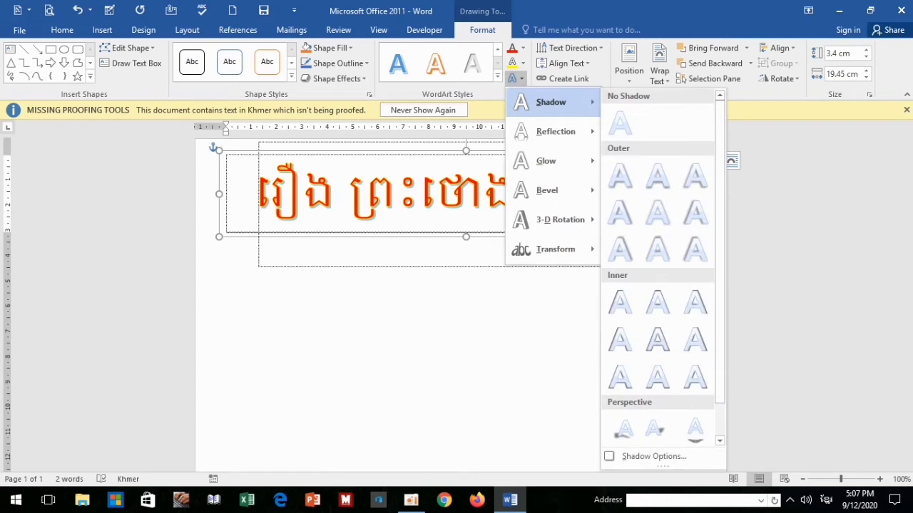
- Apply the second Parallel 3-D rotation preset, tilting the Khmer title diagonally
{"action": "key", "text": "Escape"}
{"action": "key", "text": "Escape"}
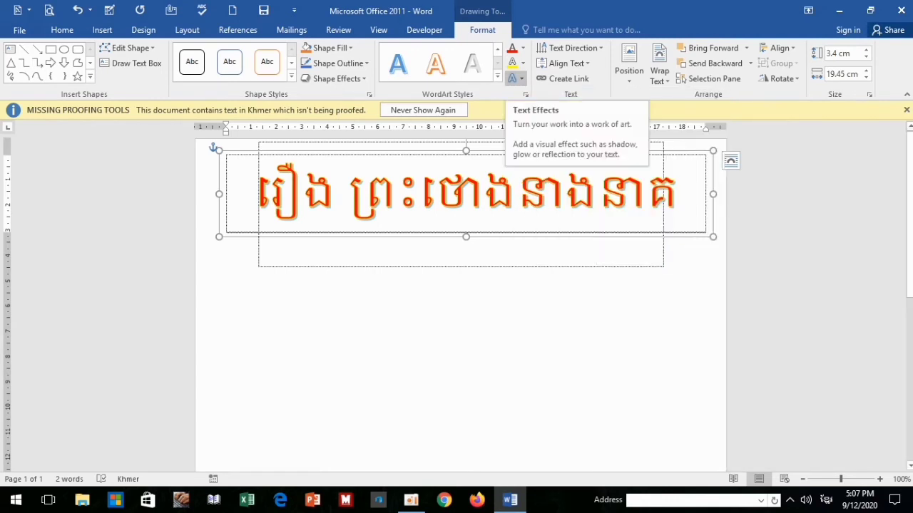
{"action": "left_click", "coordinate": [512, 78]}
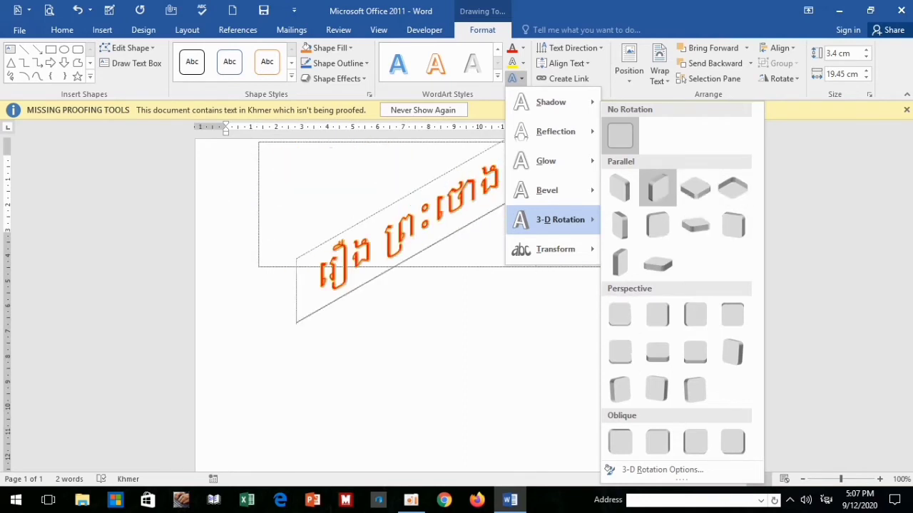
{"action": "left_click", "coordinate": [658, 188]}
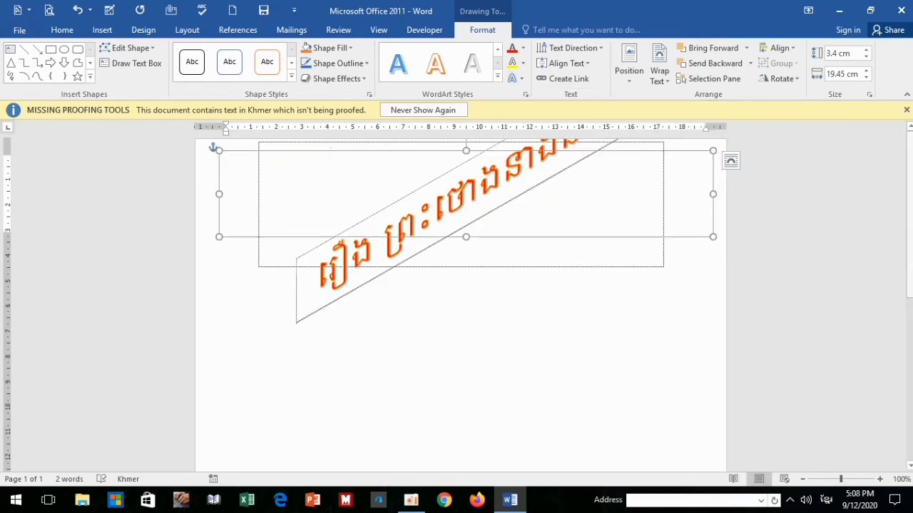
{"action": "left_click", "coordinate": [515, 78]}
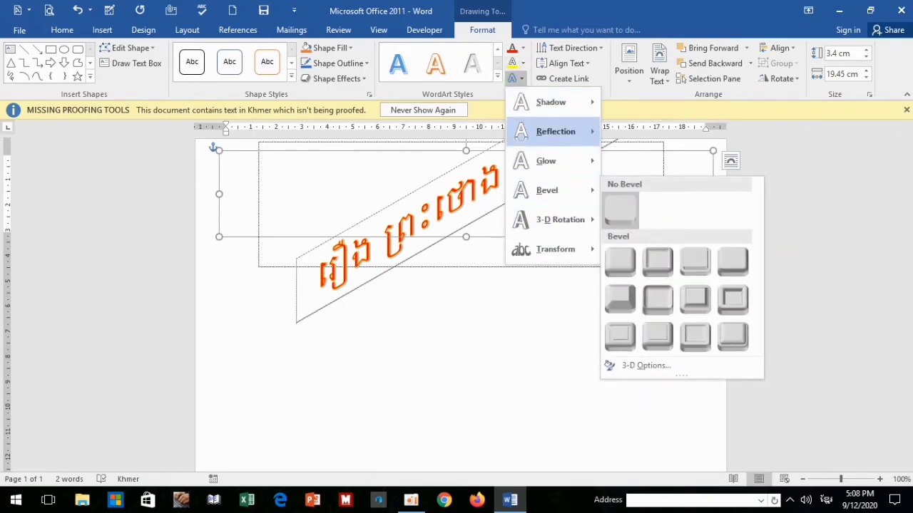
{"action": "mouse_move", "coordinate": [555, 131]}
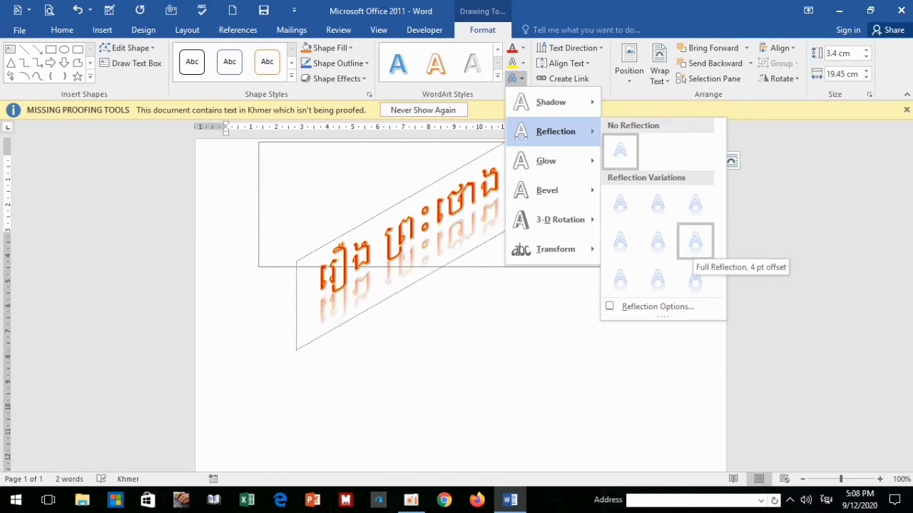
- Add a full reflection with 4 pt offset, move the title lower and rotate it steeper
{"action": "left_click", "coordinate": [695, 243]}
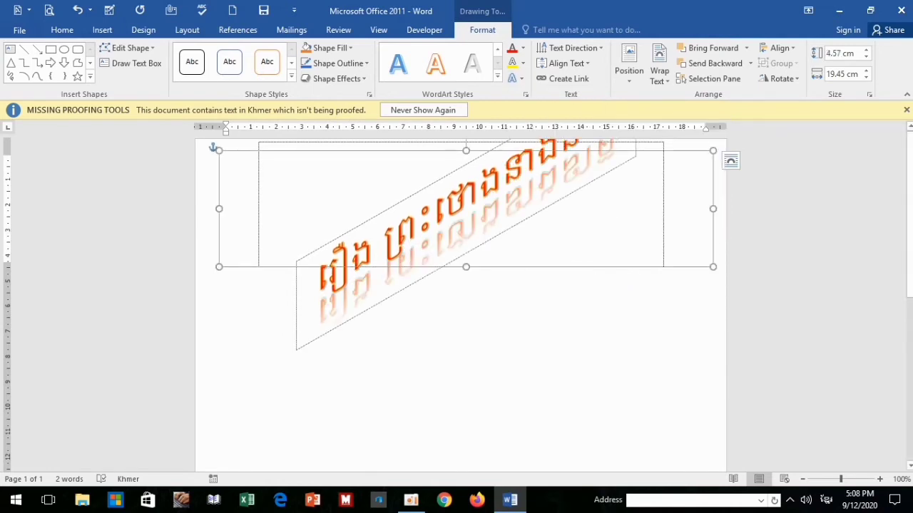
{"action": "left_click_drag", "start_coordinate": [466, 208], "coordinate": [477, 280]}
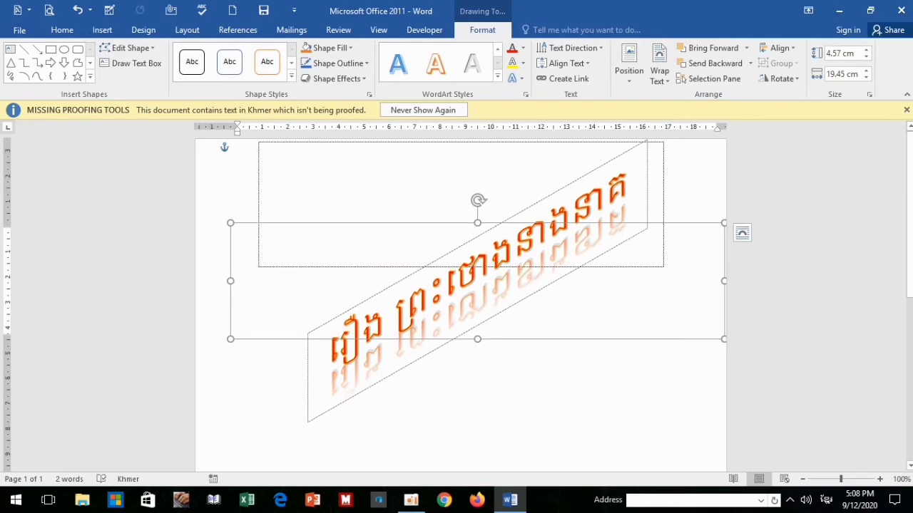
{"action": "left_click_drag", "start_coordinate": [478, 200], "coordinate": [511, 159]}
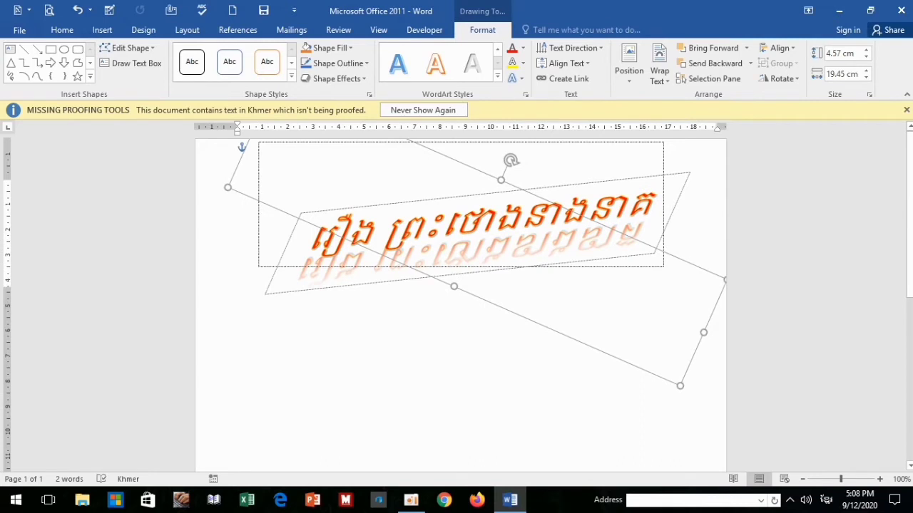
{"action": "left_click_drag", "start_coordinate": [511, 160], "coordinate": [399, 128]}
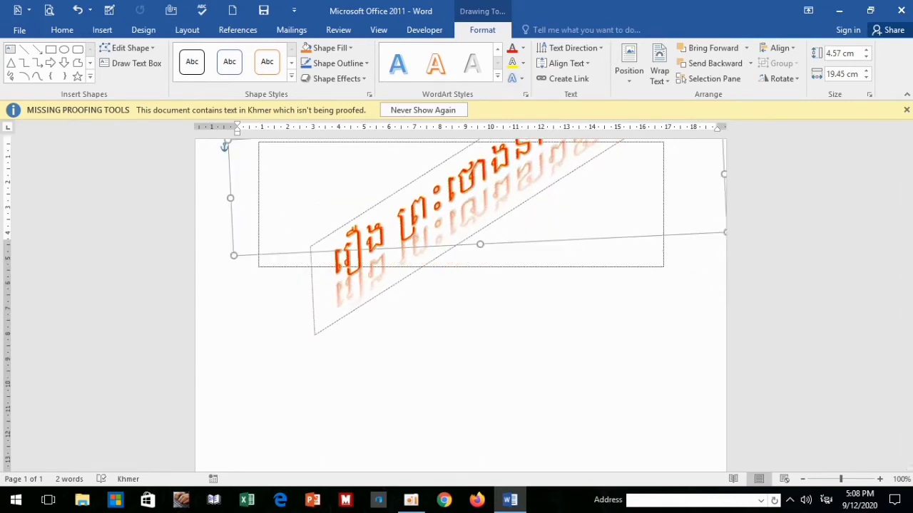
{"action": "left_click", "coordinate": [62, 30]}
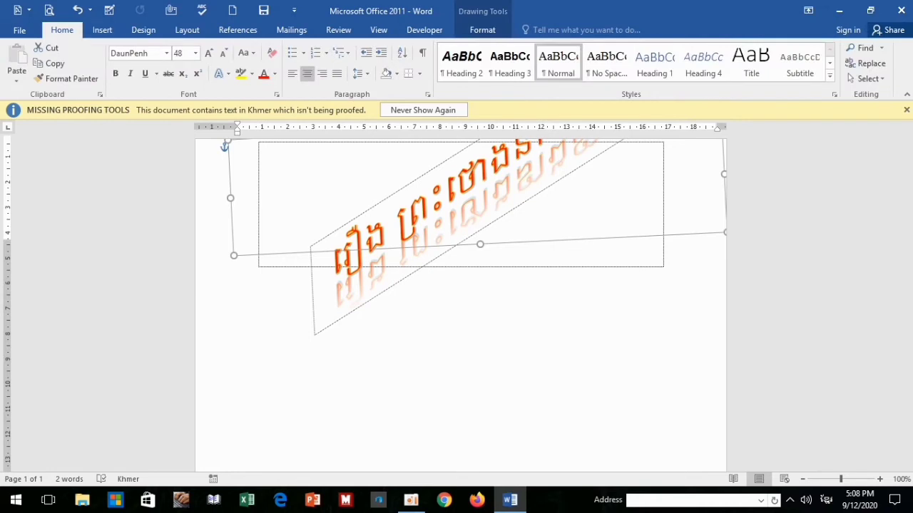
- Close the Text Effects gallery unchanged and delete the Khmer WordArt title
{"action": "left_click", "coordinate": [223, 73]}
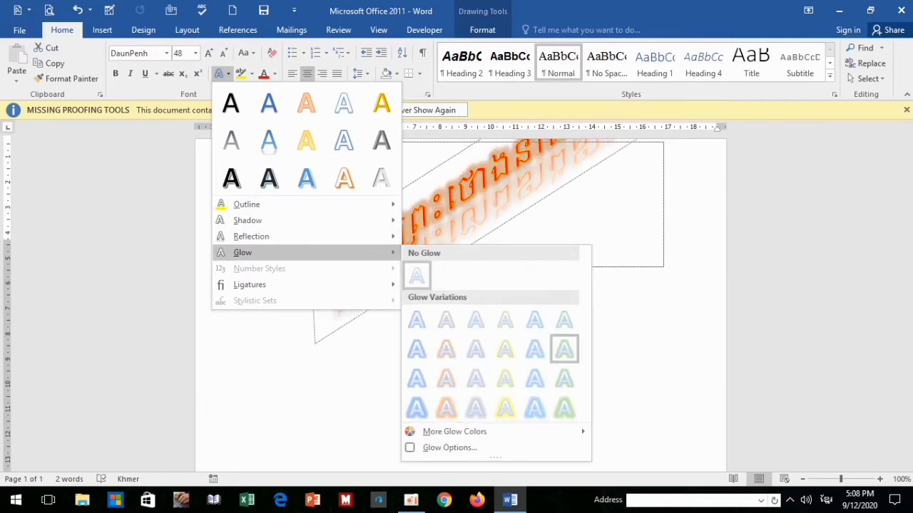
{"action": "key", "text": "Escape"}
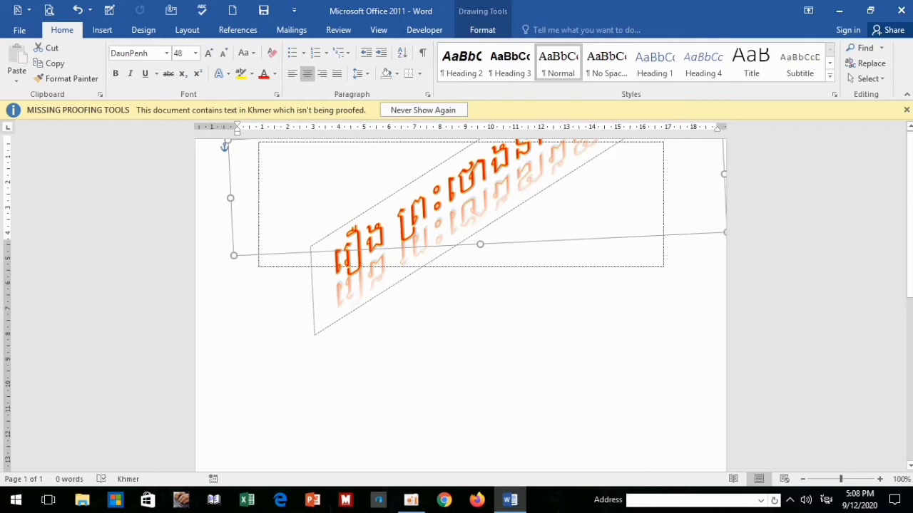
{"action": "key", "text": "Delete"}
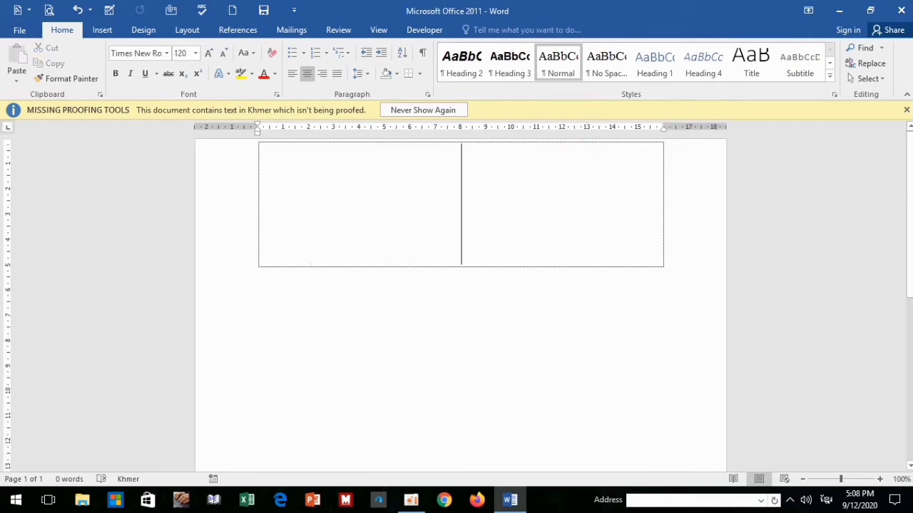
{"action": "left_click", "coordinate": [102, 30]}
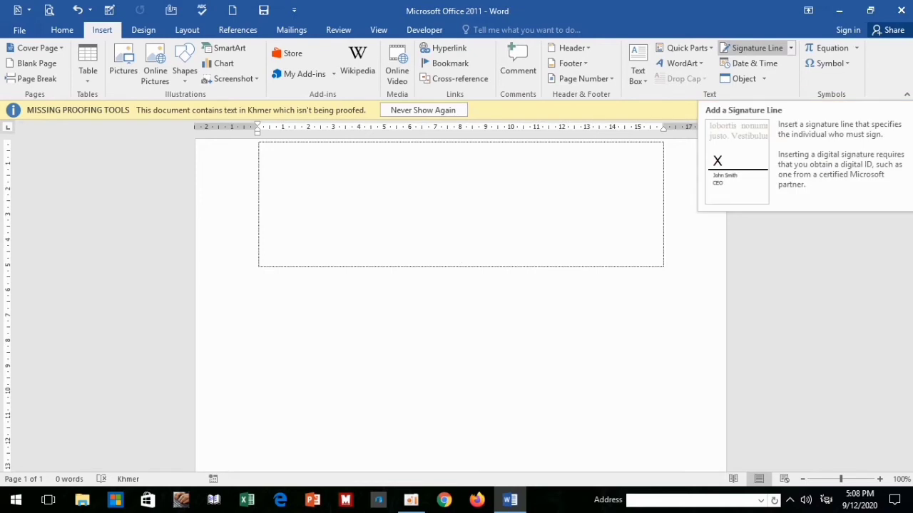
{"action": "left_click", "coordinate": [755, 48]}
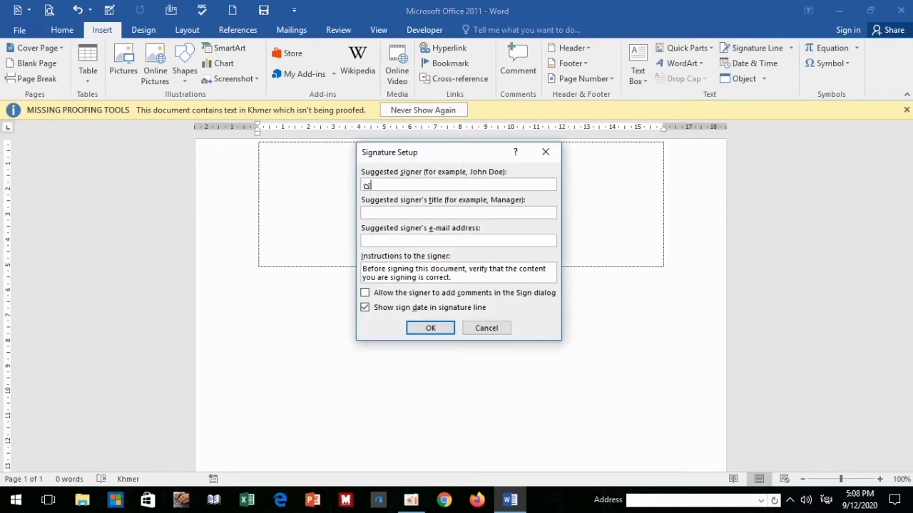
{"action": "type", "text": "ចាន់ថា"}
{"action": "key", "text": "Return"}
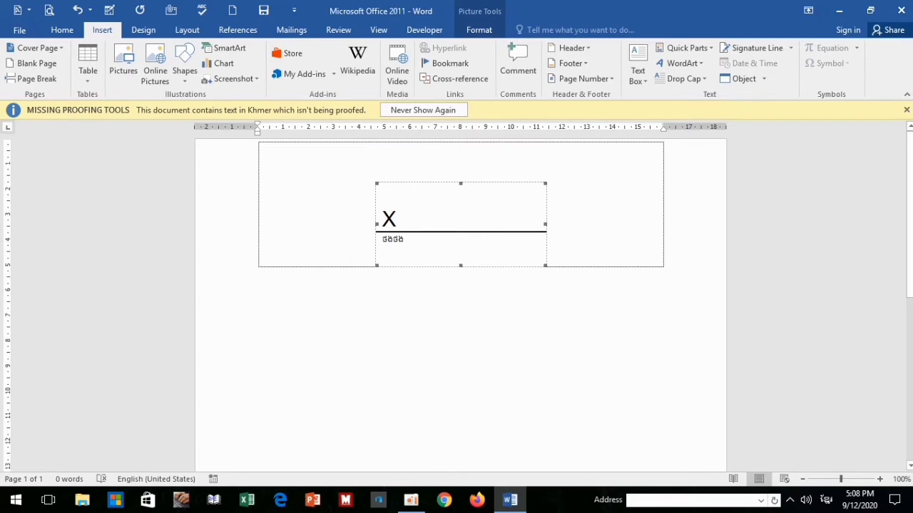
{"action": "left_click", "coordinate": [376, 217]}
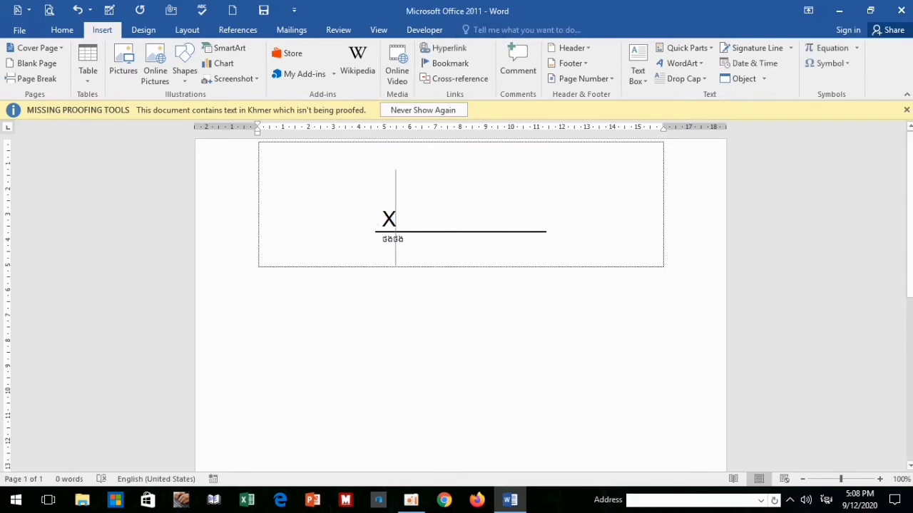
{"action": "key", "text": "Right"}
{"action": "key", "text": "shift+Left"}
{"action": "key", "text": "Delete"}
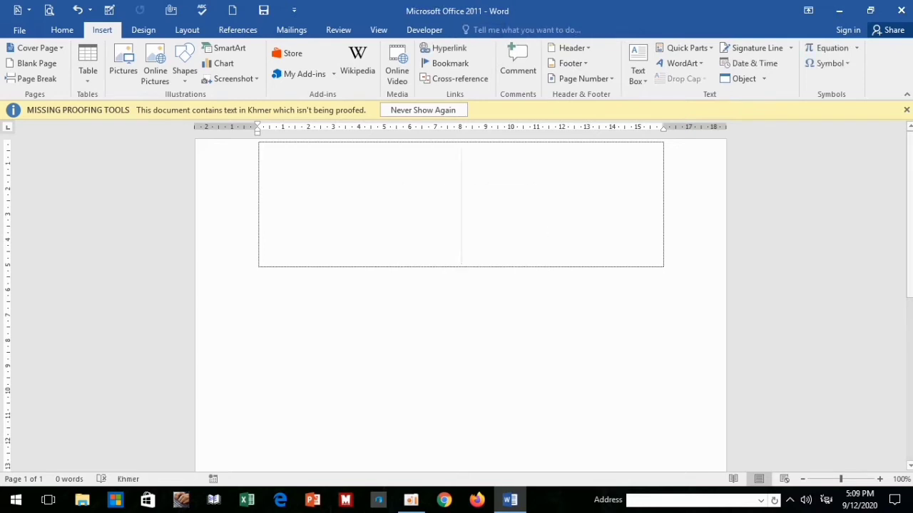
{"action": "left_click", "coordinate": [749, 63]}
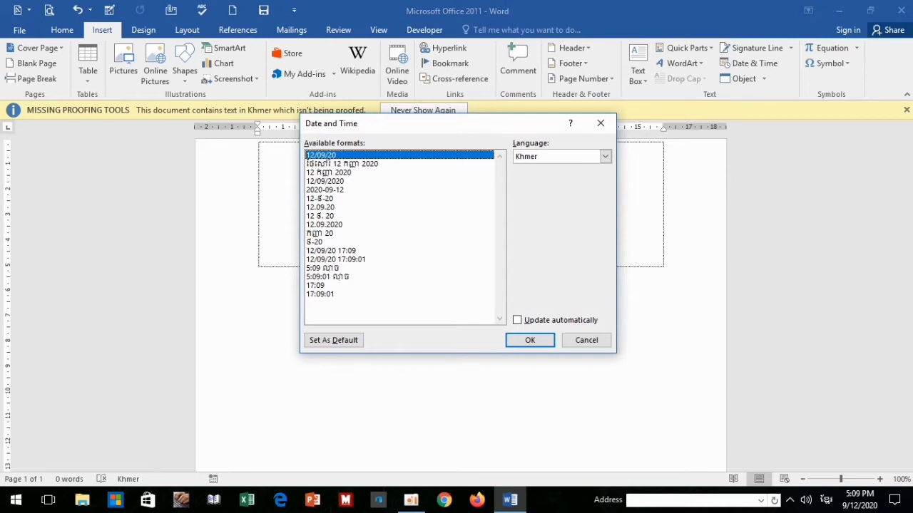
- Insert the date in long Khmer format, dismiss the proofing-tools message, and select all text
{"action": "left_click", "coordinate": [308, 164]}
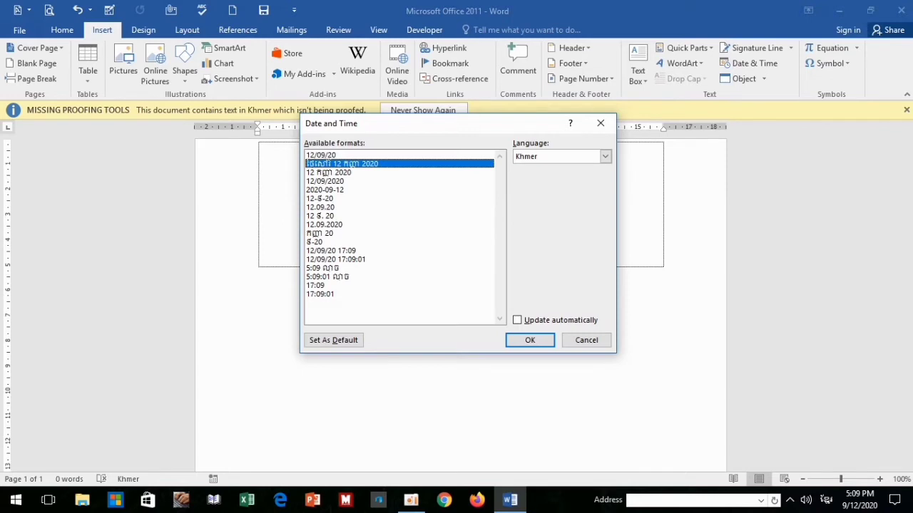
{"action": "key", "text": "Return"}
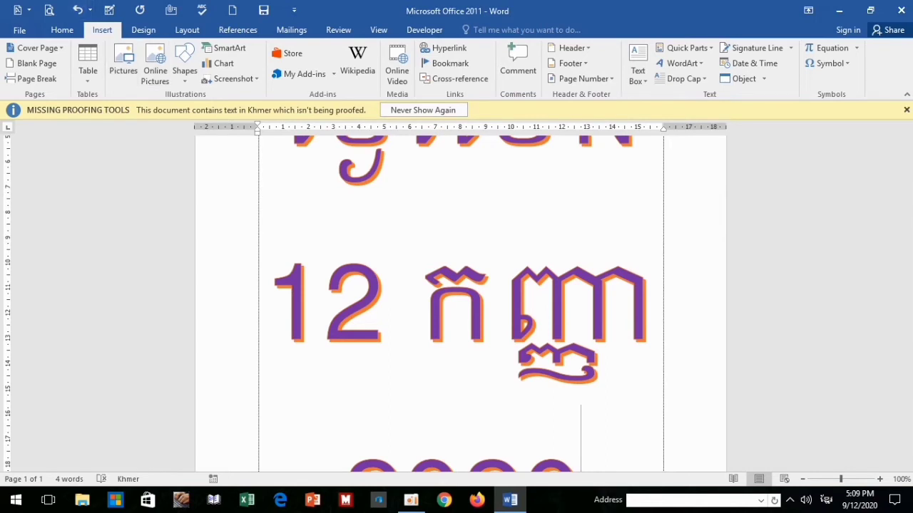
{"action": "left_click", "coordinate": [906, 110]}
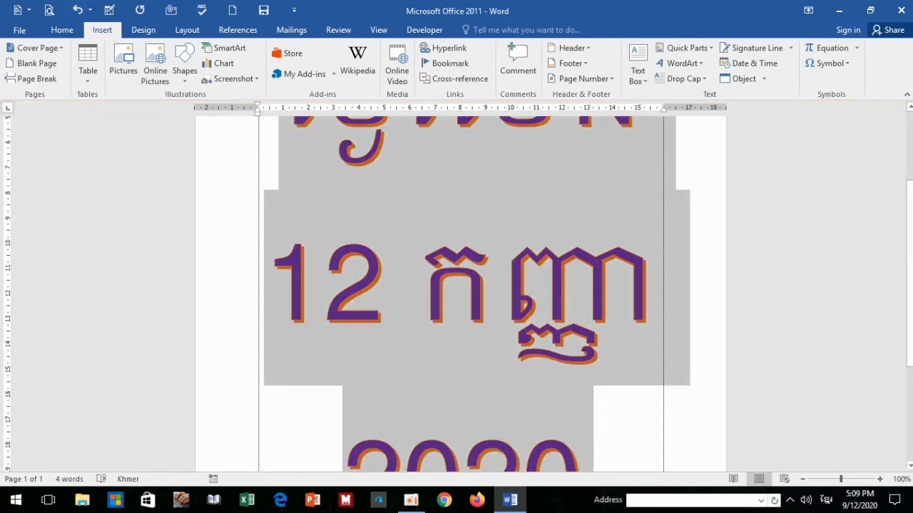
{"action": "key", "text": "ctrl+a"}
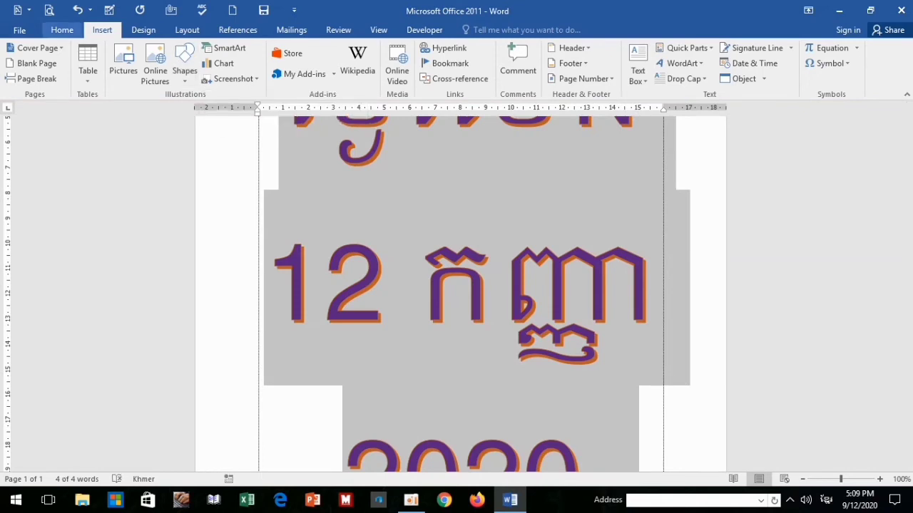
- Shrink the Khmer date text, then delete it from the top table
{"action": "left_click", "coordinate": [63, 29]}
{"action": "left_click", "coordinate": [224, 53]}
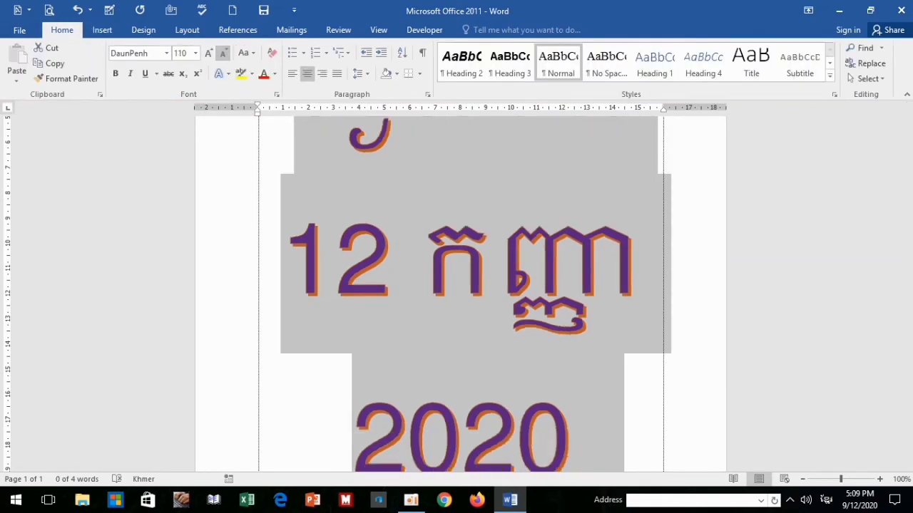
{"action": "left_click", "coordinate": [223, 52]}
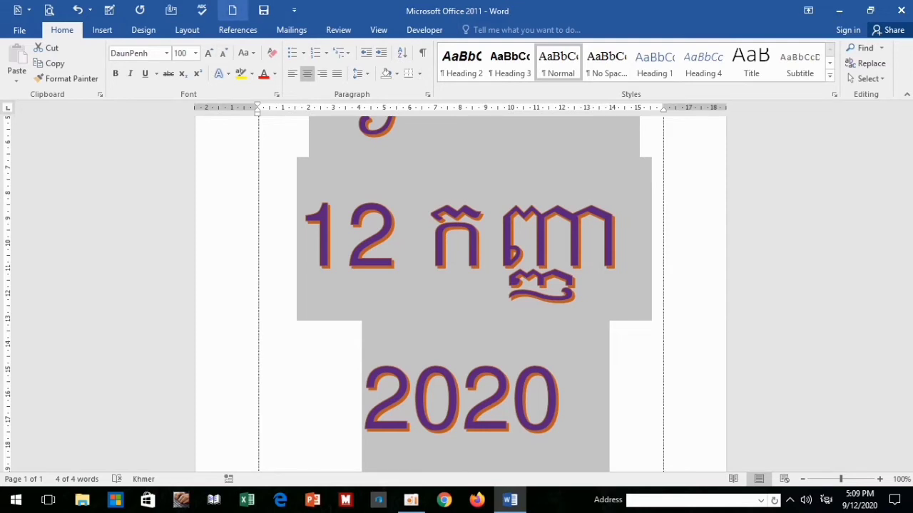
{"action": "key", "text": "ctrl+comma"}
{"action": "key", "text": "ctrl+shift+comma"}
{"action": "key", "text": "ctrl+shift+comma"}
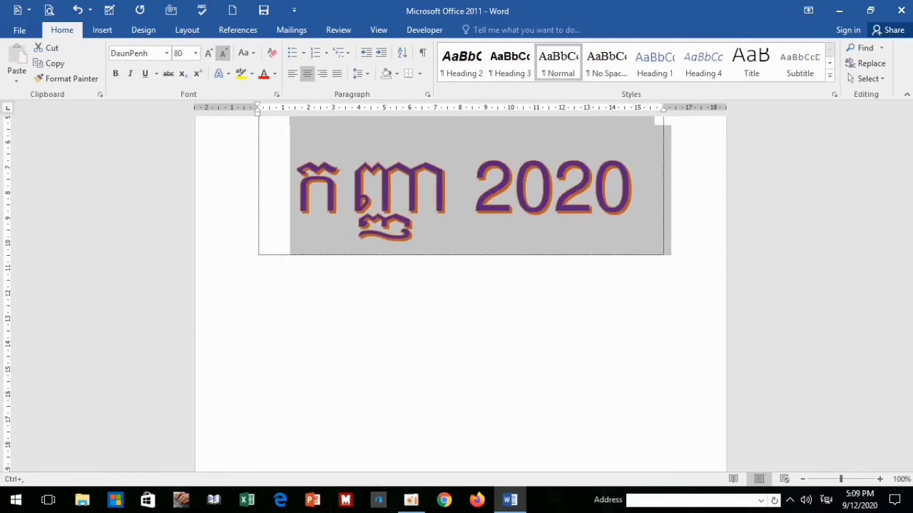
{"action": "key", "text": "ctrl+shift+comma"}
{"action": "key", "text": "ctrl+shift+comma"}
{"action": "key", "text": "ctrl+shift+comma"}
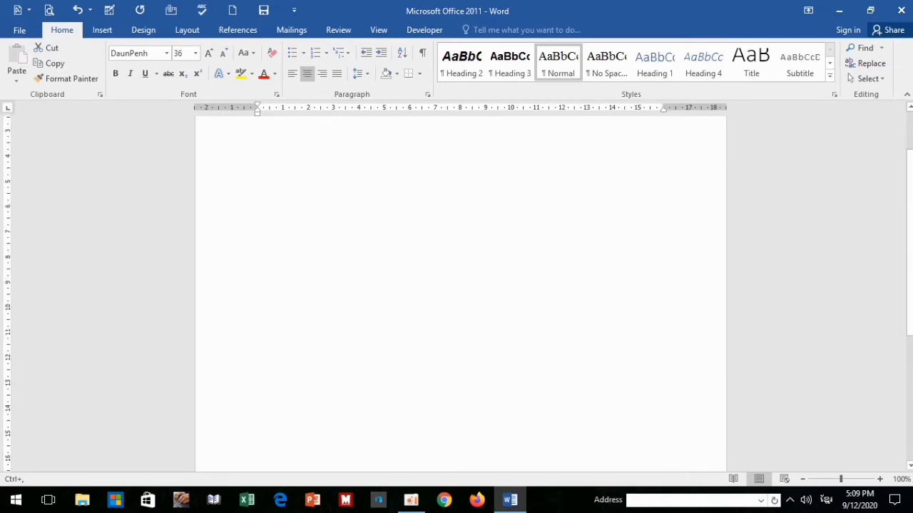
{"action": "scroll", "coordinate": [460, 285], "scroll_direction": "up", "scroll_amount": 2}
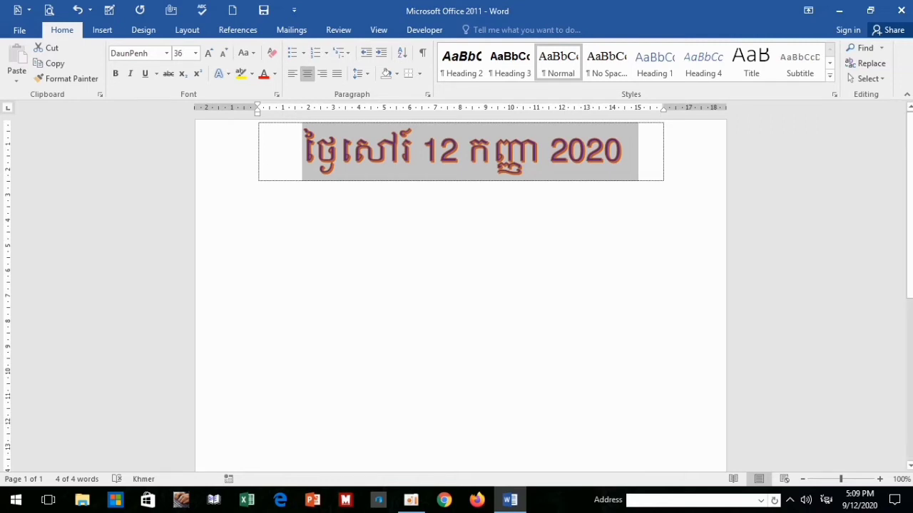
{"action": "key", "text": "Delete"}
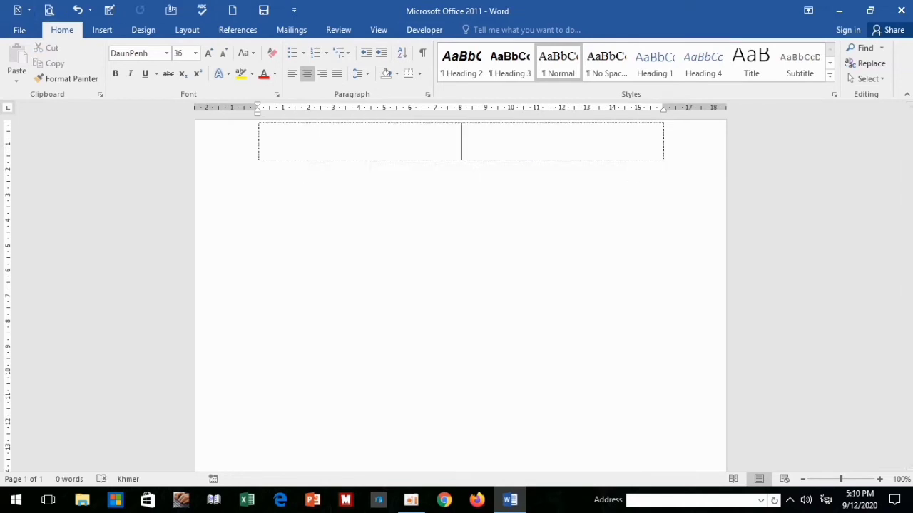
- Insert the built-in Fourier Series equation into the empty table box at the top
{"action": "left_click", "coordinate": [102, 29]}
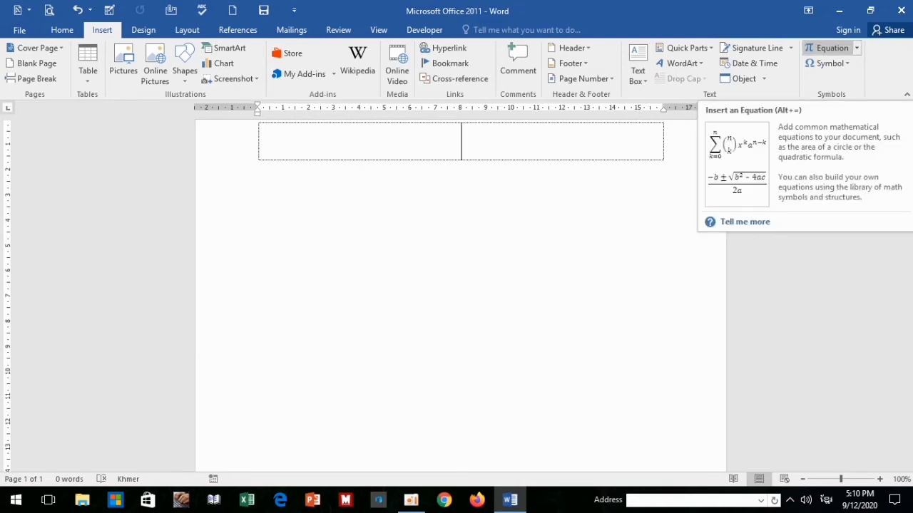
{"action": "left_click", "coordinate": [856, 48]}
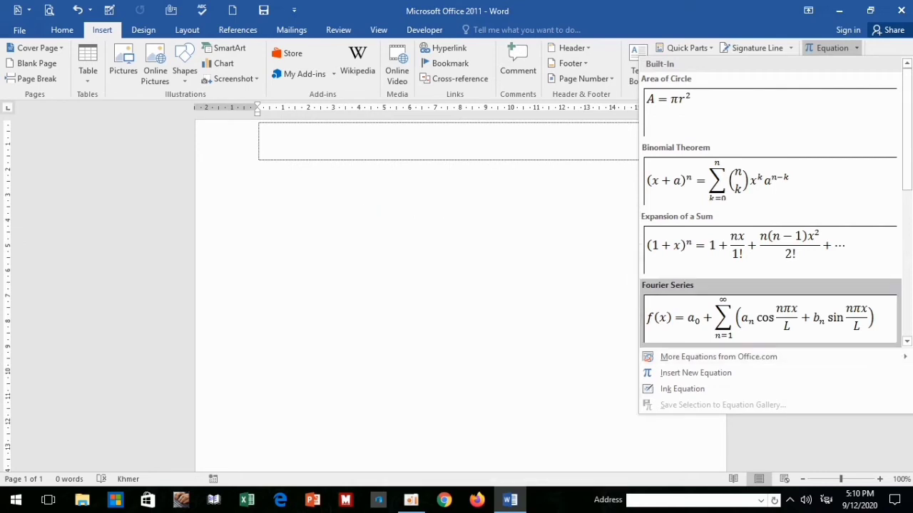
{"action": "left_click", "coordinate": [763, 318]}
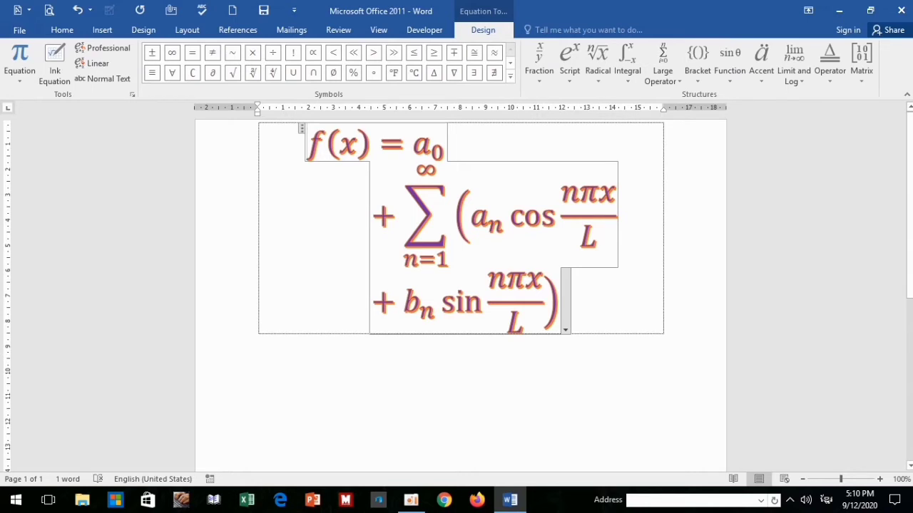
{"action": "left_click", "coordinate": [354, 145]}
- Retype the x in f(x) in English and change a₀ to 2a₃
{"action": "key", "text": "BackSpace"}
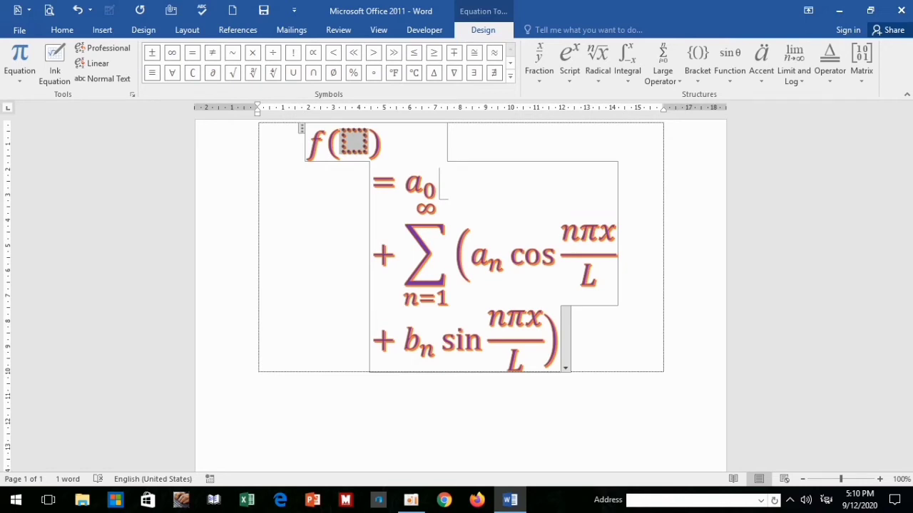
{"action": "type", "text": "ខ"}
{"action": "key", "text": "BackSpace"}
{"action": "key", "text": "alt+shift"}
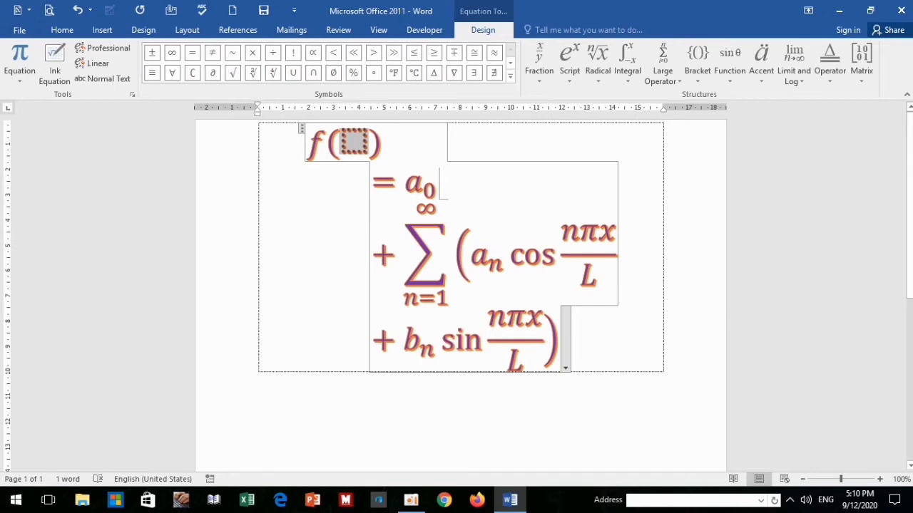
{"action": "type", "text": "x"}
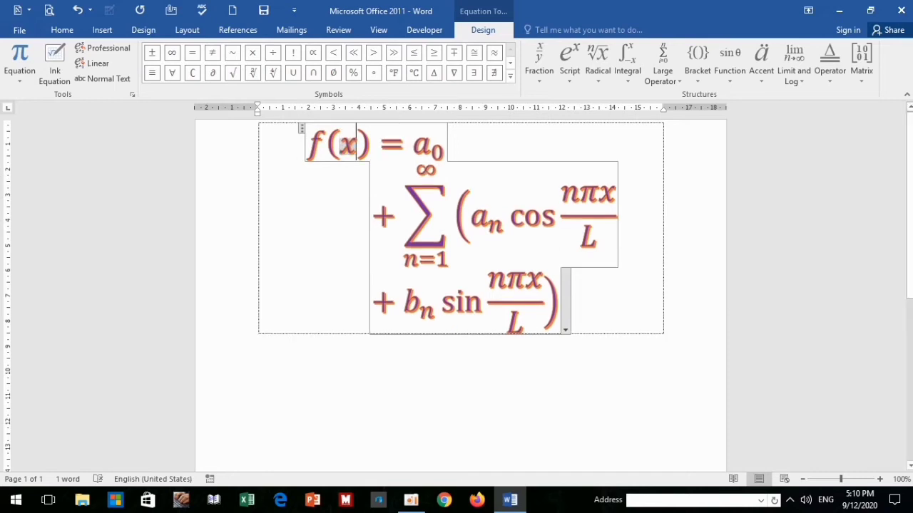
{"action": "left_click", "coordinate": [430, 145]}
{"action": "left_click", "coordinate": [412, 145]}
{"action": "type", "text": "2"}
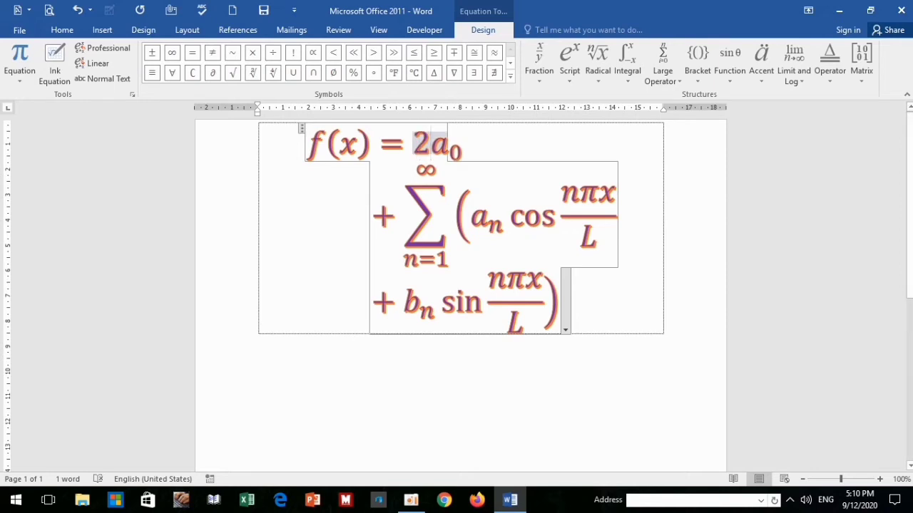
{"action": "left_click", "coordinate": [462, 145]}
{"action": "key", "text": "shift+Left"}
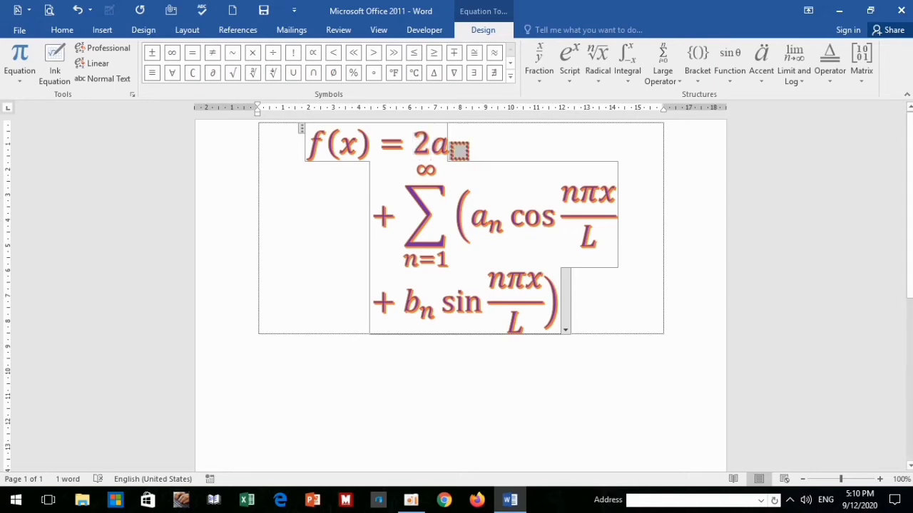
{"action": "type", "text": "3"}
- Change the summation's lower limit from n to 5
{"action": "left_click_drag", "start_coordinate": [543, 314], "coordinate": [471, 214]}
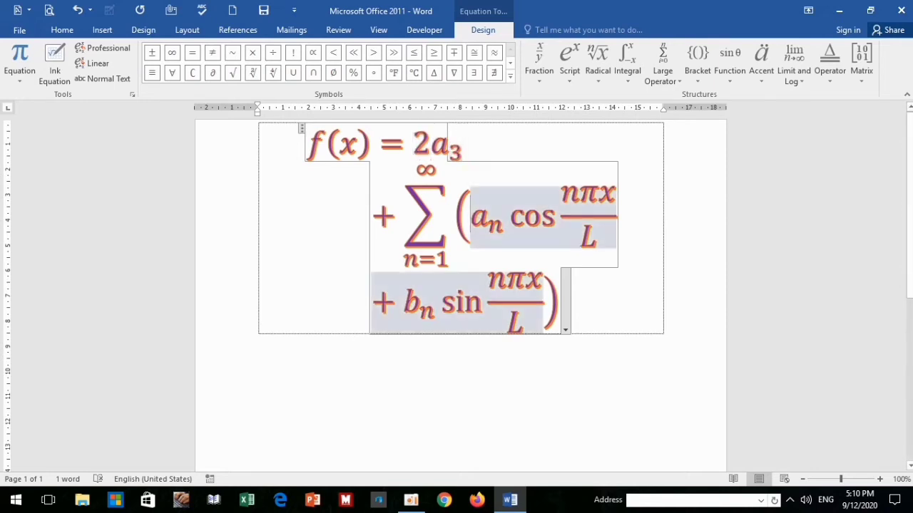
{"action": "left_click", "coordinate": [418, 258]}
{"action": "key", "text": "BackSpace"}
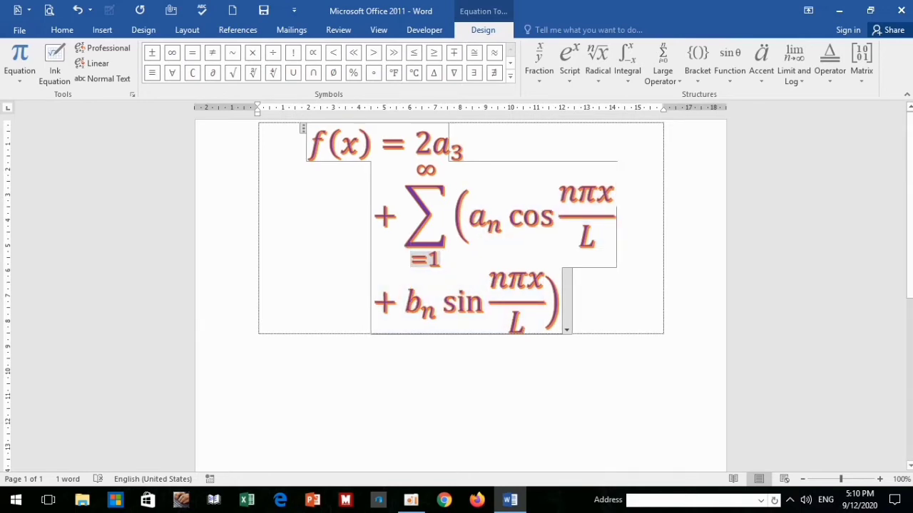
{"action": "type", "text": "5"}
{"action": "left_click", "coordinate": [579, 237]}
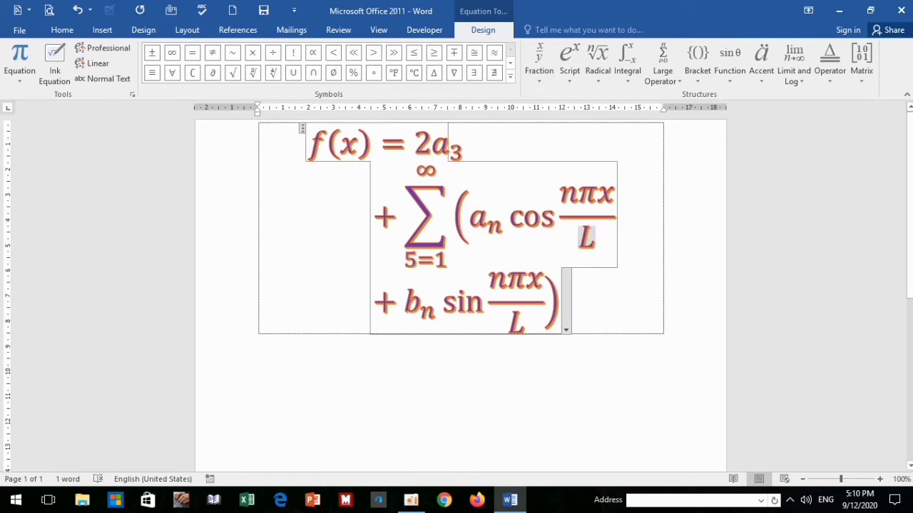
- Select the whole edited Fourier equation and delete it
{"action": "left_click", "coordinate": [560, 302]}
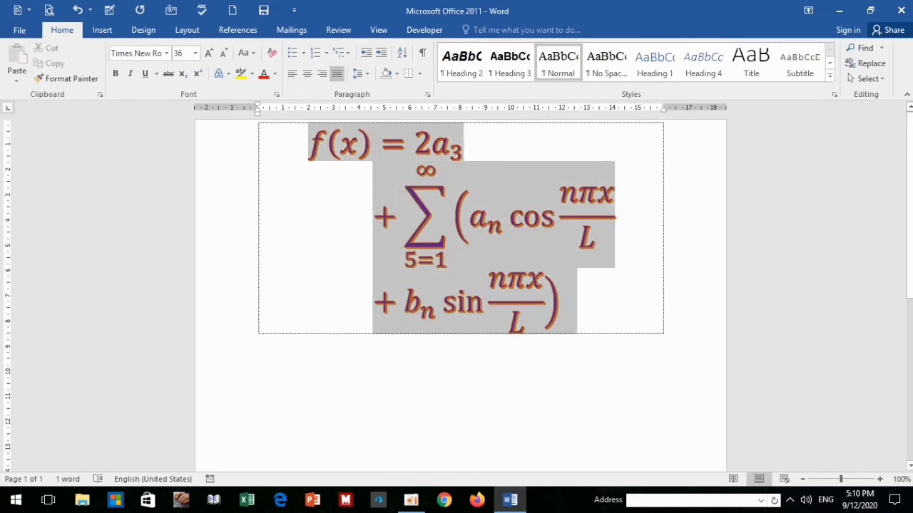
{"action": "key", "text": "ctrl+a"}
{"action": "key", "text": "Delete"}
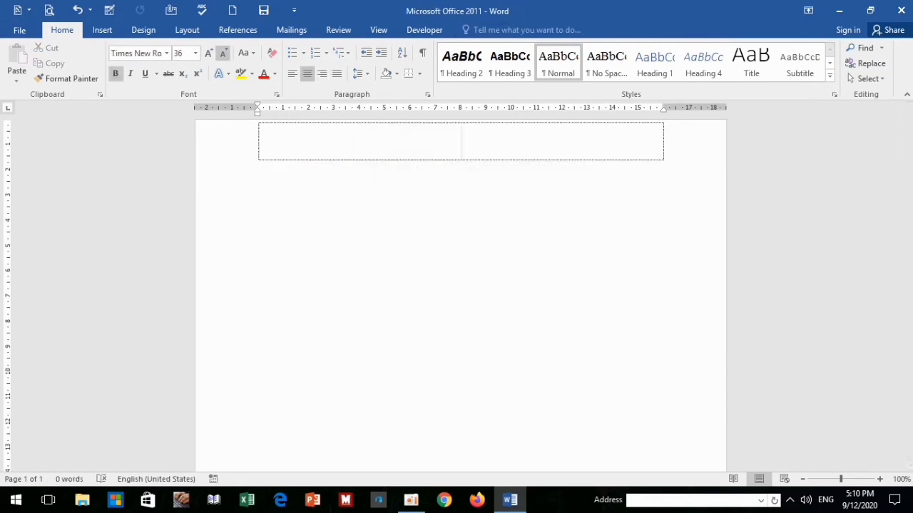
- Insert a new equation holding a degree-2 square root of 4, caret placed after it
{"action": "left_click", "coordinate": [102, 29]}
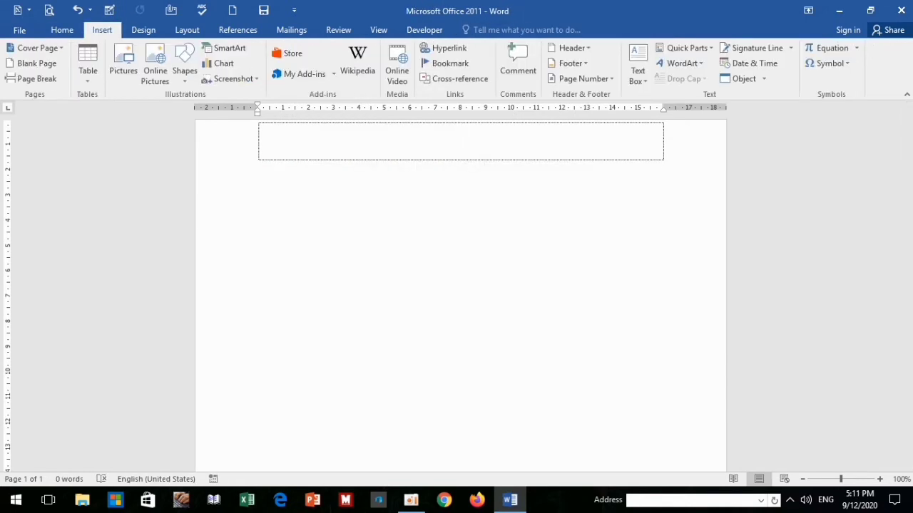
{"action": "left_click", "coordinate": [827, 48]}
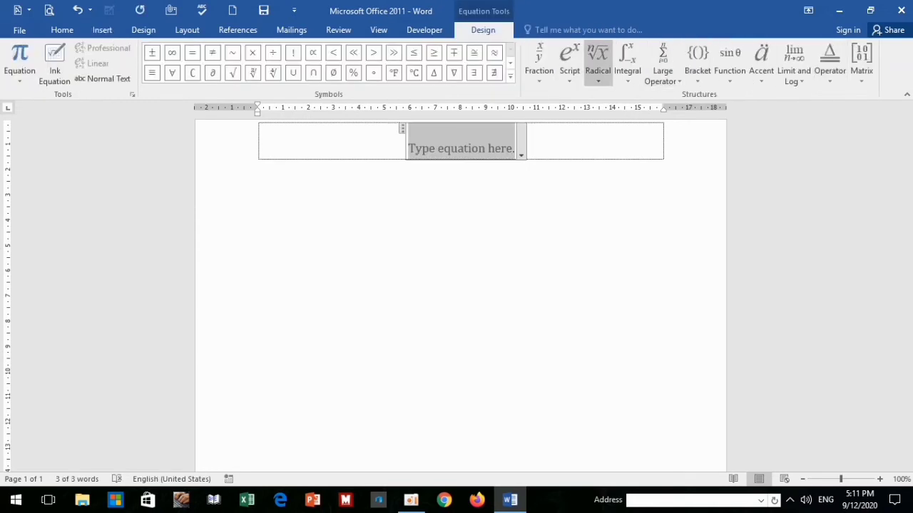
{"action": "left_click", "coordinate": [598, 63]}
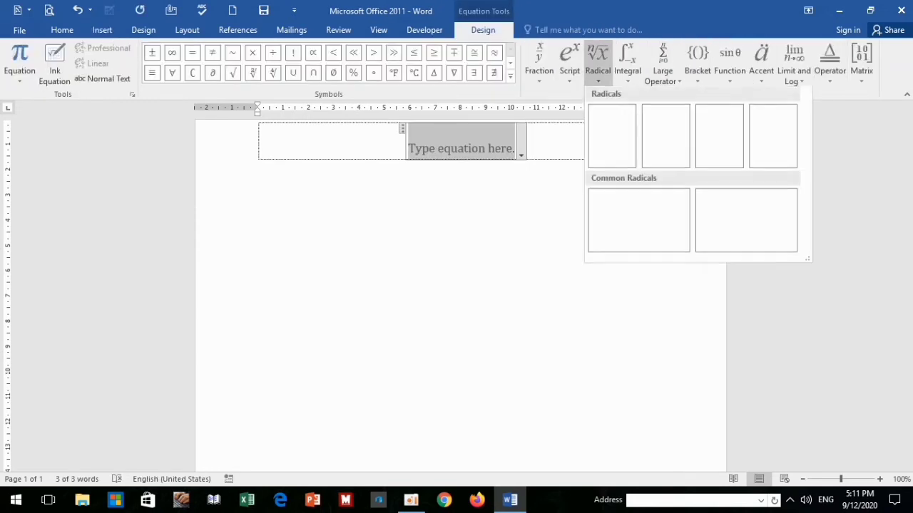
{"action": "left_click", "coordinate": [719, 136]}
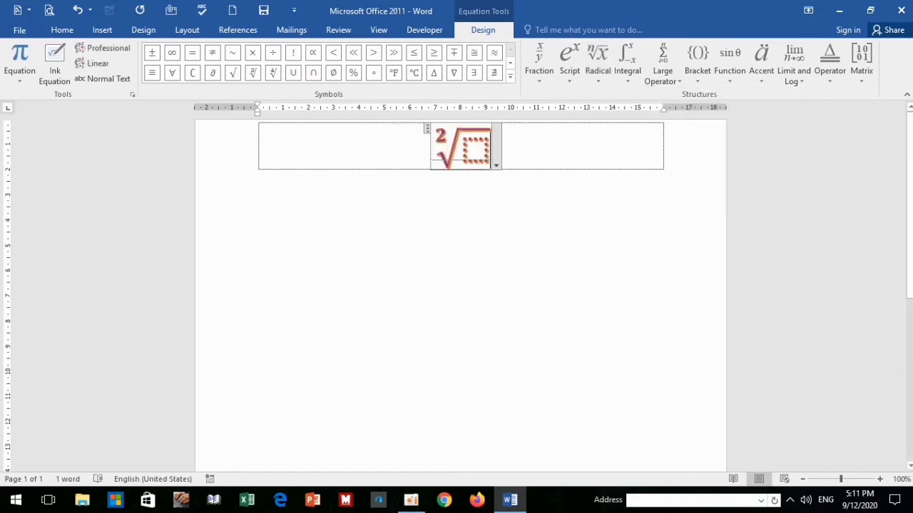
{"action": "left_click", "coordinate": [475, 150]}
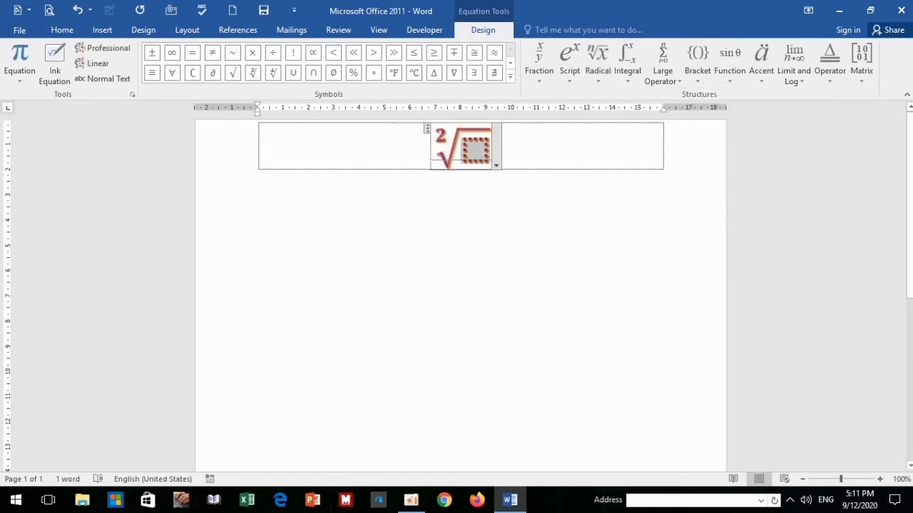
{"action": "type", "text": "4"}
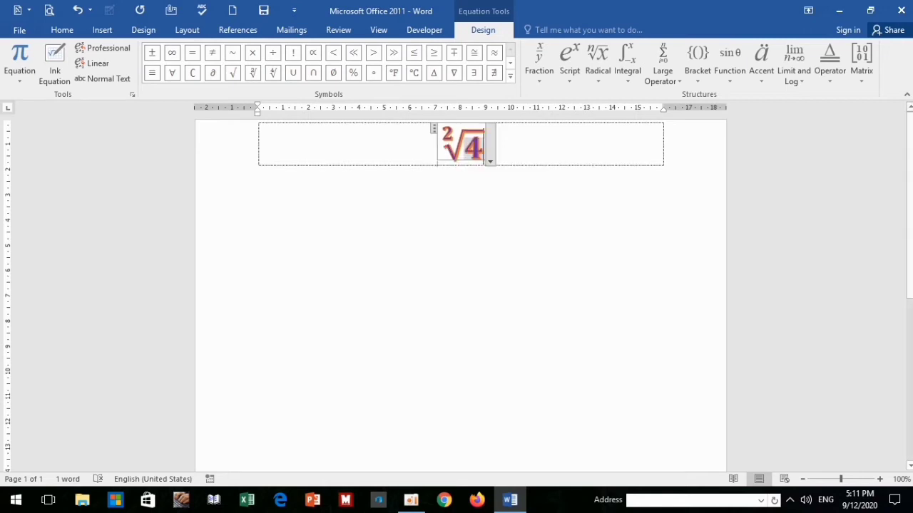
{"action": "key", "text": "Right"}
{"action": "key", "text": "Right"}
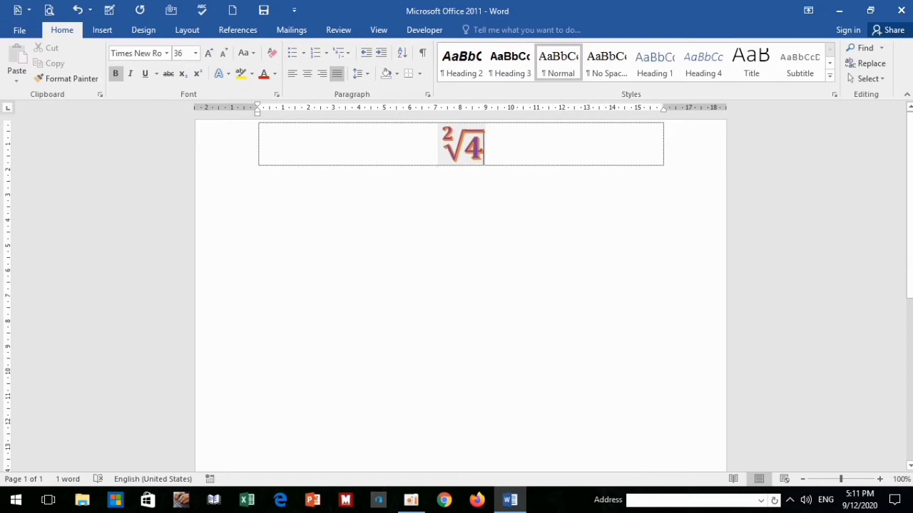
{"action": "key", "text": "Right"}
{"action": "key", "text": "Left"}
{"action": "key", "text": "Right"}
{"action": "key", "text": "Left"}
{"action": "key", "text": "Right"}
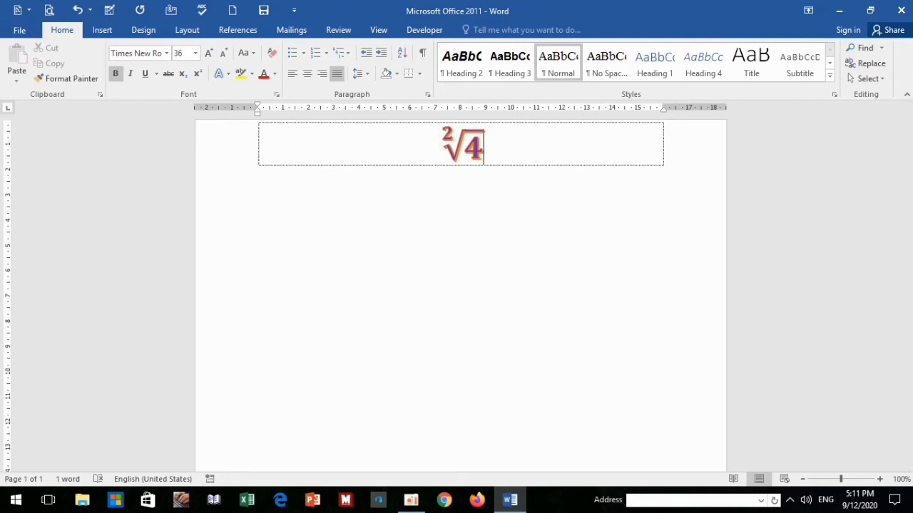
{"action": "key", "text": "Left"}
{"action": "key", "text": "Right"}
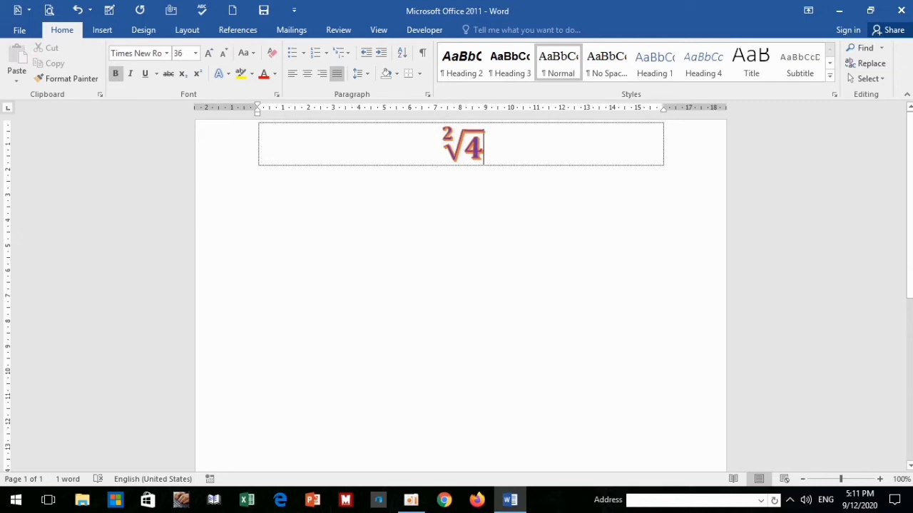
- Continue the equation after √4 so it reads =2xy+dg, removing stray characters
{"action": "type", "text": "r"}
{"action": "key", "text": "BackSpace"}
{"action": "type", "text": "3546"}
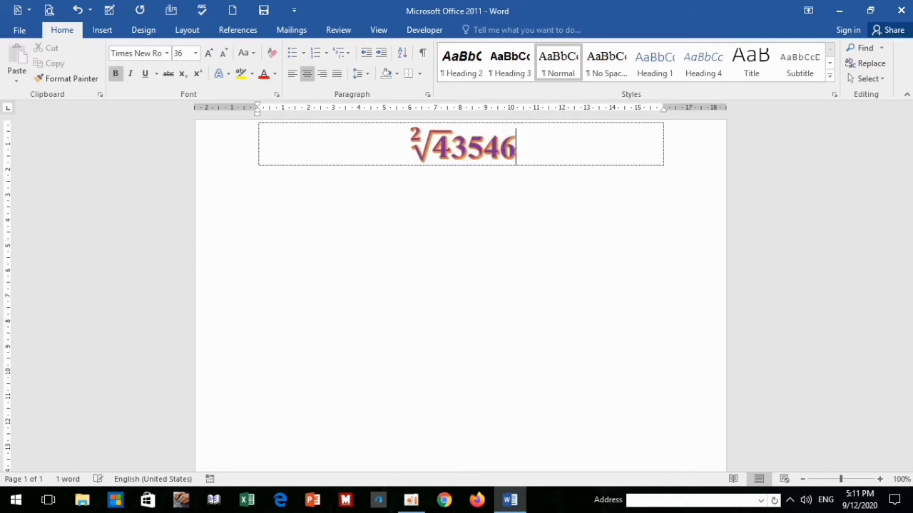
{"action": "key", "text": "BackSpace"}
{"action": "key", "text": "BackSpace"}
{"action": "key", "text": "BackSpace"}
{"action": "key", "text": "BackSpace"}
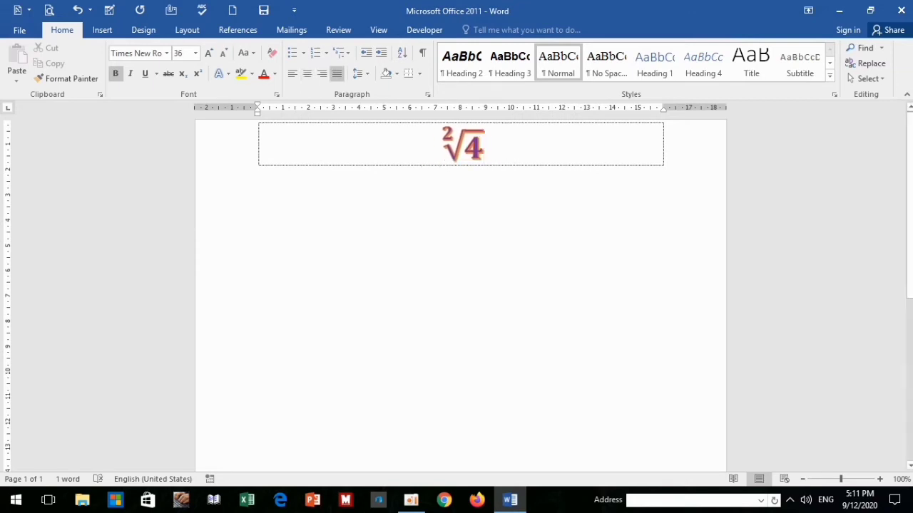
{"action": "type", "text": "="}
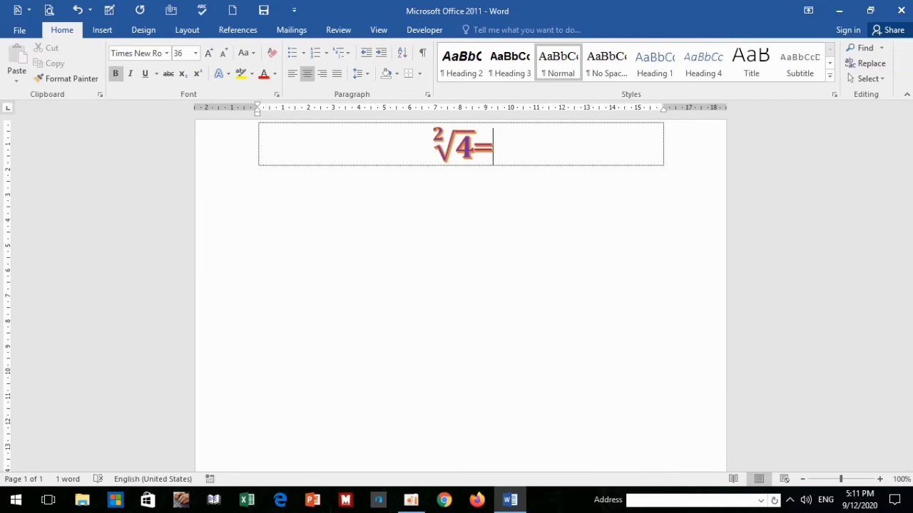
{"action": "type", "text": "2x"}
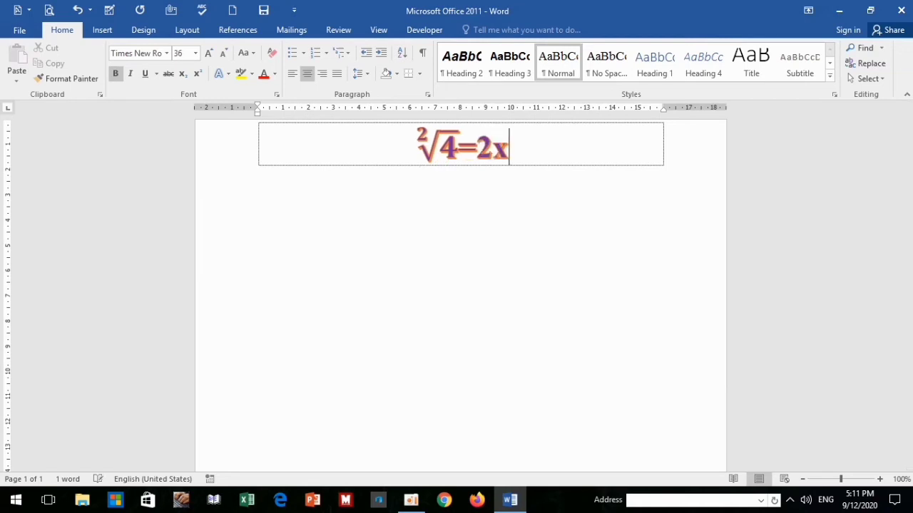
{"action": "type", "text": "y"}
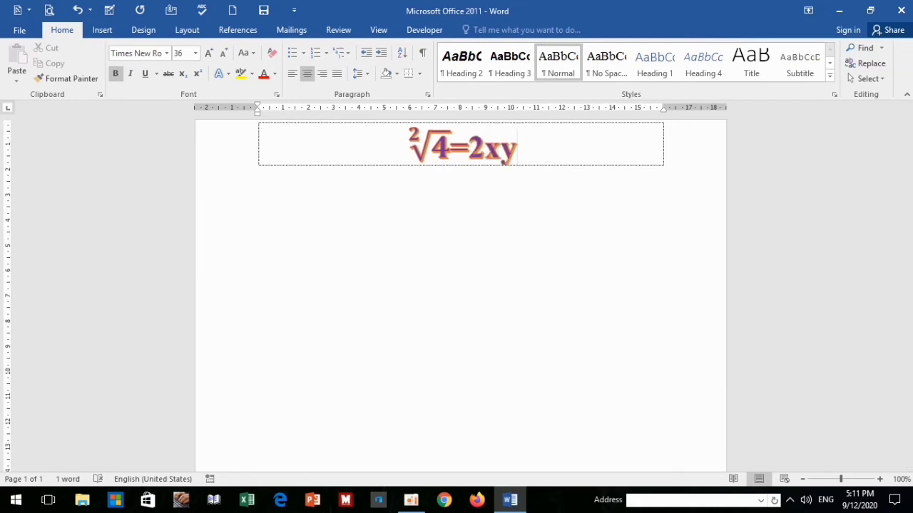
{"action": "type", "text": "="}
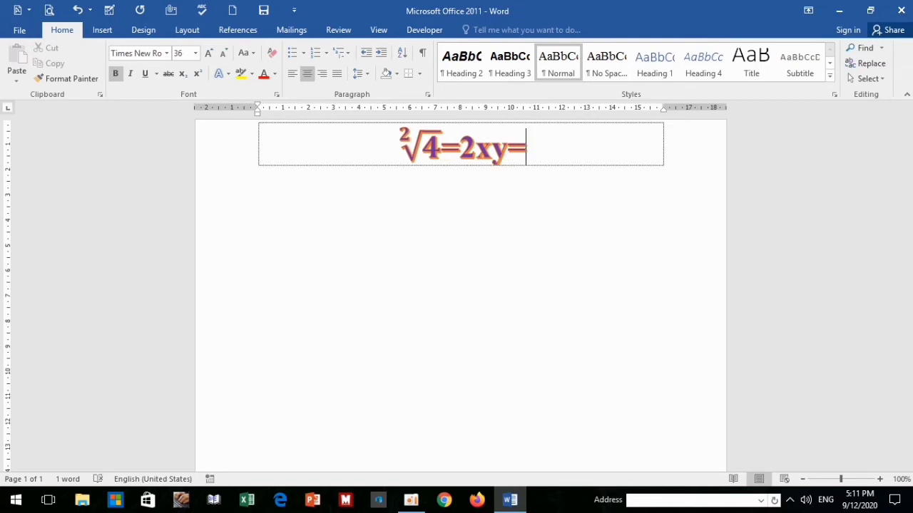
{"action": "key", "text": "BackSpace"}
{"action": "type", "text": "+"}
{"action": "type", "text": "dghj"}
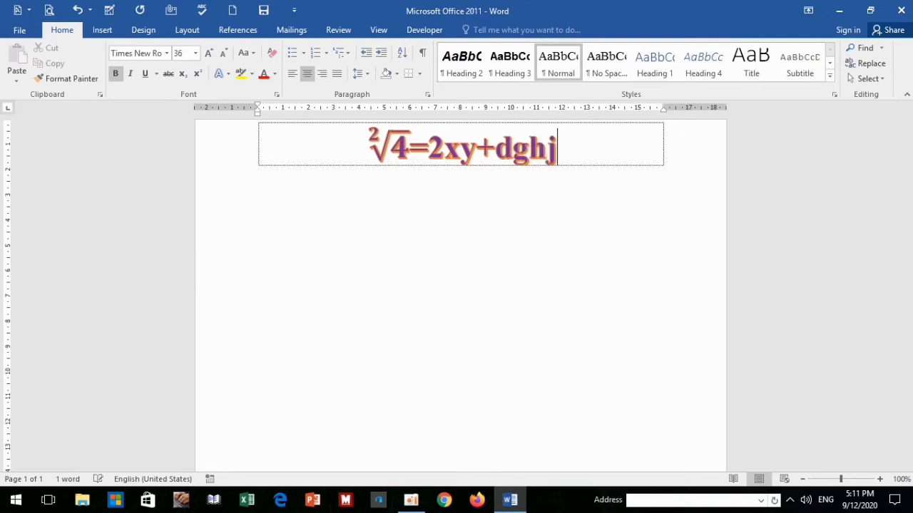
{"action": "type", "text": "j"}
{"action": "key", "text": "BackSpace"}
{"action": "key", "text": "BackSpace"}
{"action": "key", "text": "BackSpace"}
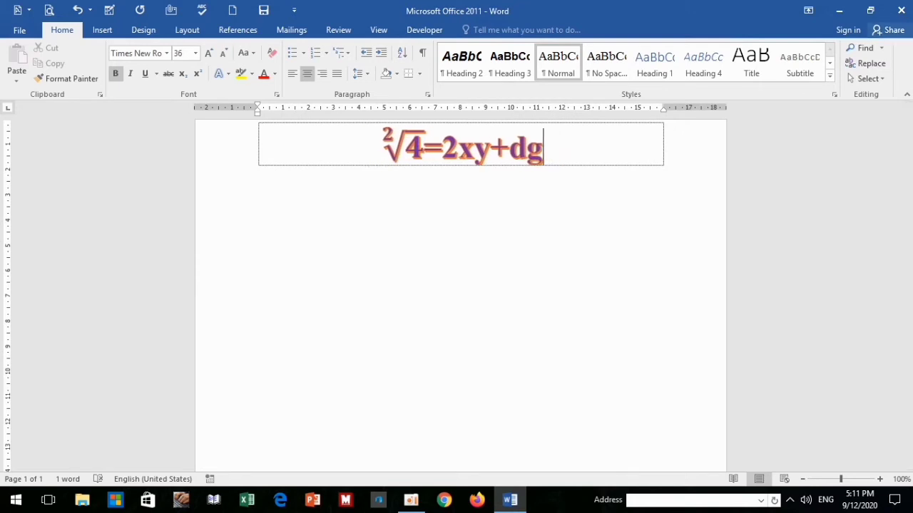
{"action": "key", "text": "BackSpace"}
{"action": "key", "text": "BackSpace"}
{"action": "key", "text": "BackSpace"}
{"action": "key", "text": "BackSpace"}
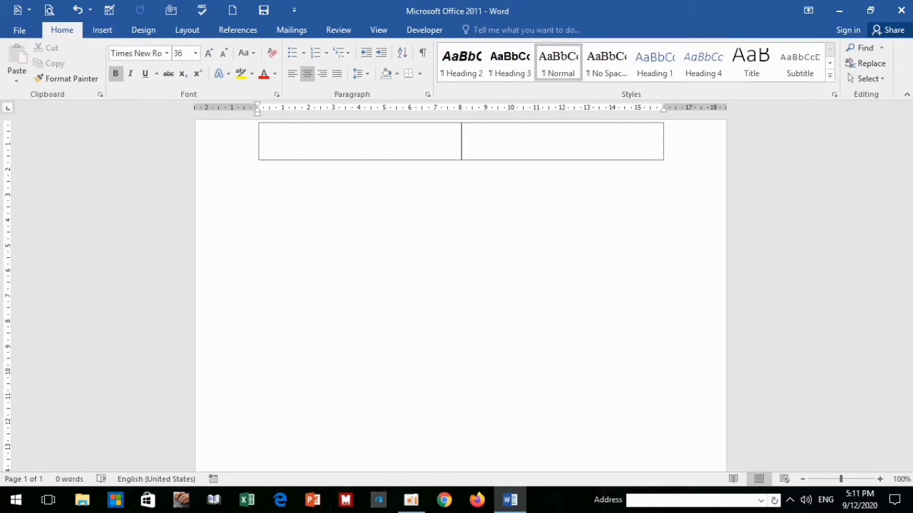
- Insert a Tacteing scroll flourish ornament from More Symbols into the top box
{"action": "left_click", "coordinate": [102, 29]}
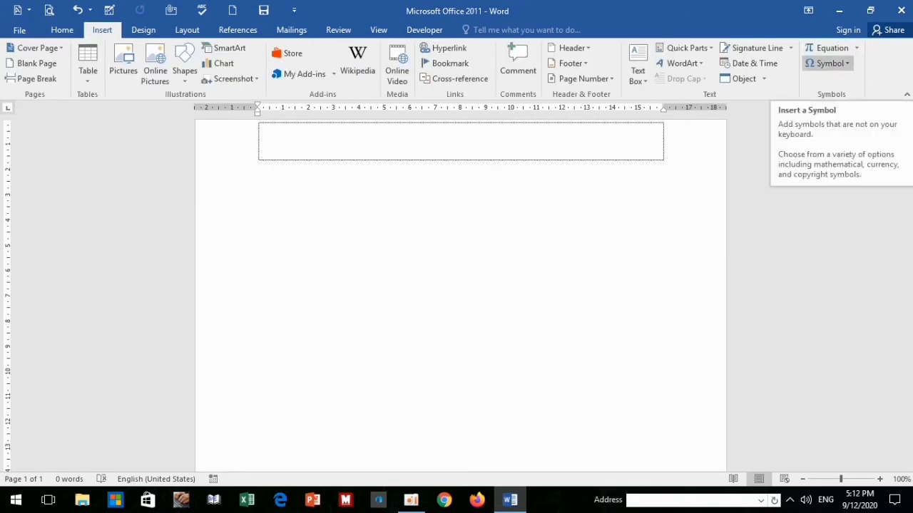
{"action": "left_click", "coordinate": [827, 62]}
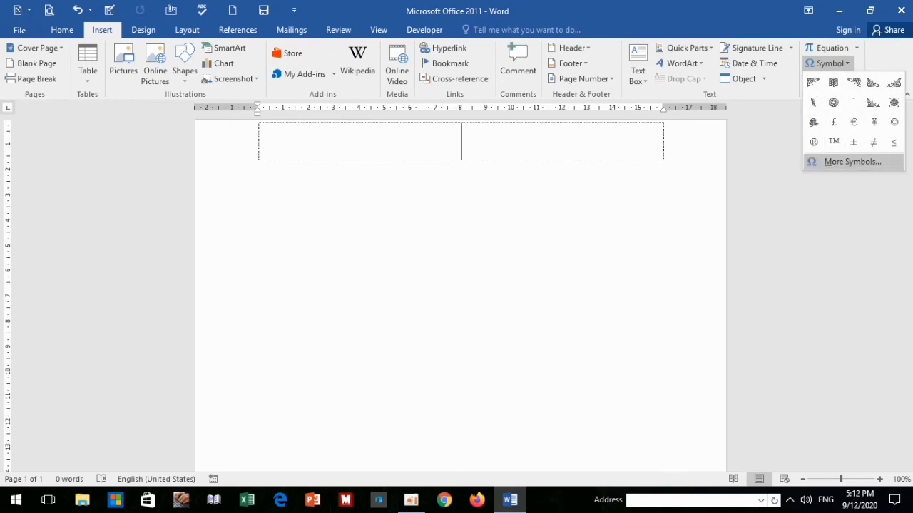
{"action": "left_click", "coordinate": [852, 162]}
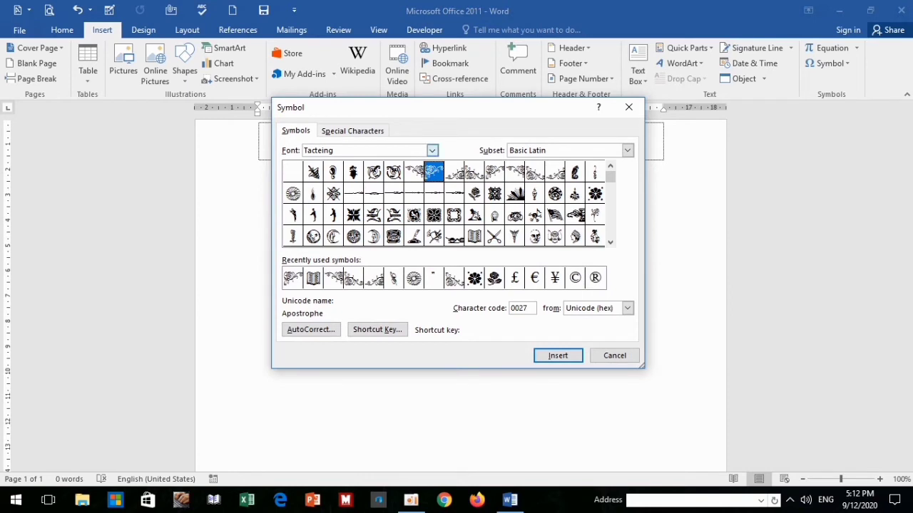
{"action": "left_click", "coordinate": [414, 172]}
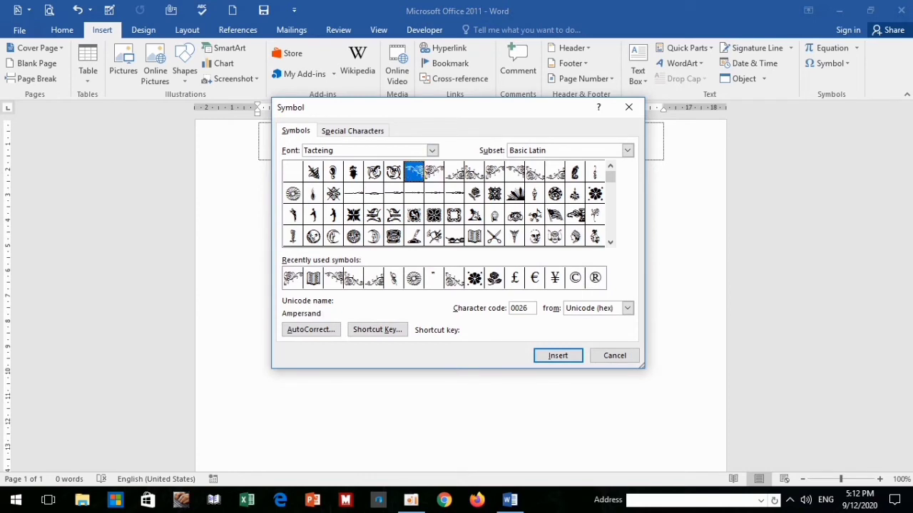
{"action": "left_click", "coordinate": [558, 355]}
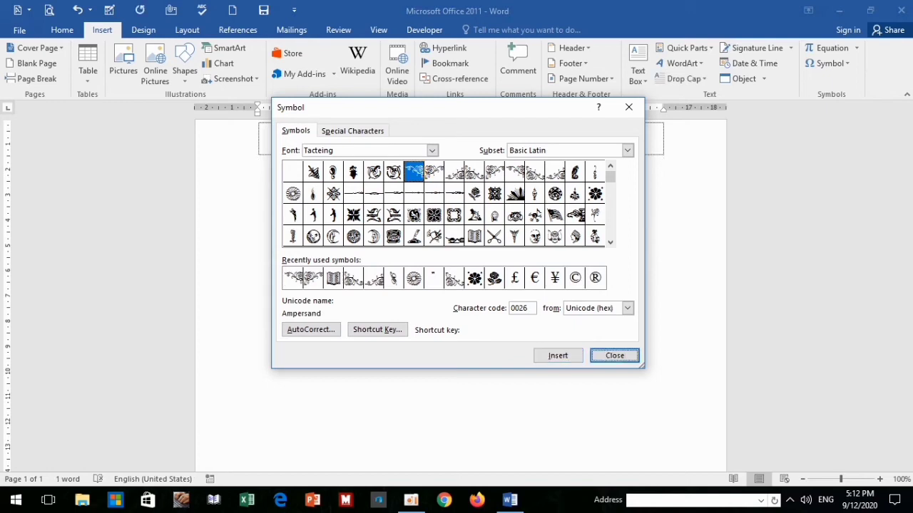
{"action": "left_click", "coordinate": [628, 107]}
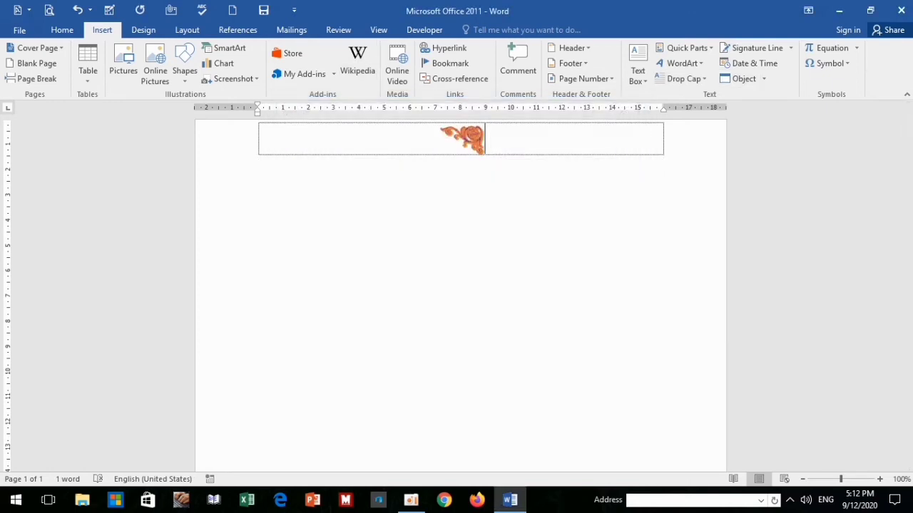
- Insert the Tacteing open book ornament followed by a matching scroll flourish
{"action": "left_click", "coordinate": [827, 63]}
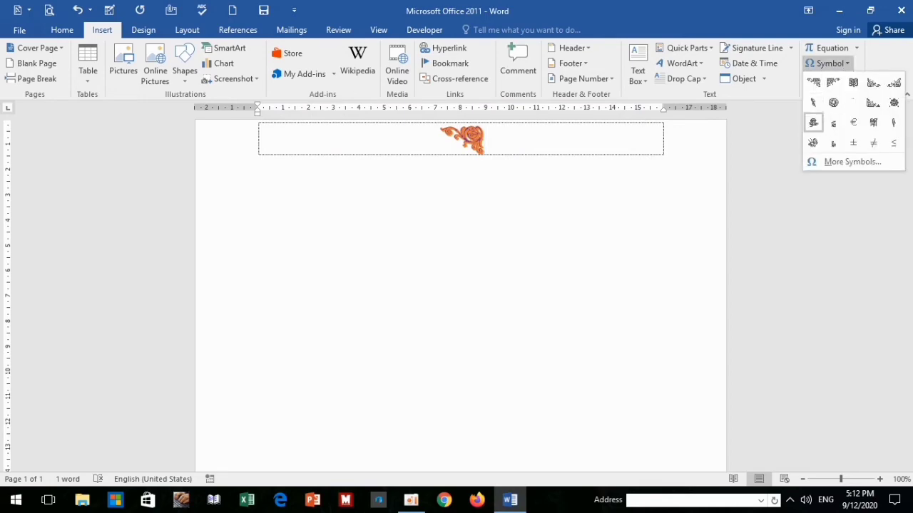
{"action": "left_click", "coordinate": [852, 162]}
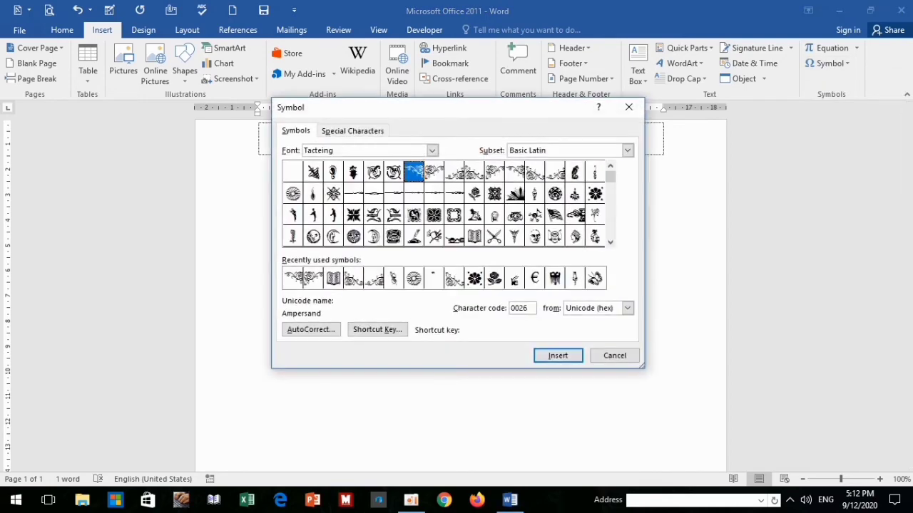
{"action": "left_click", "coordinate": [474, 236]}
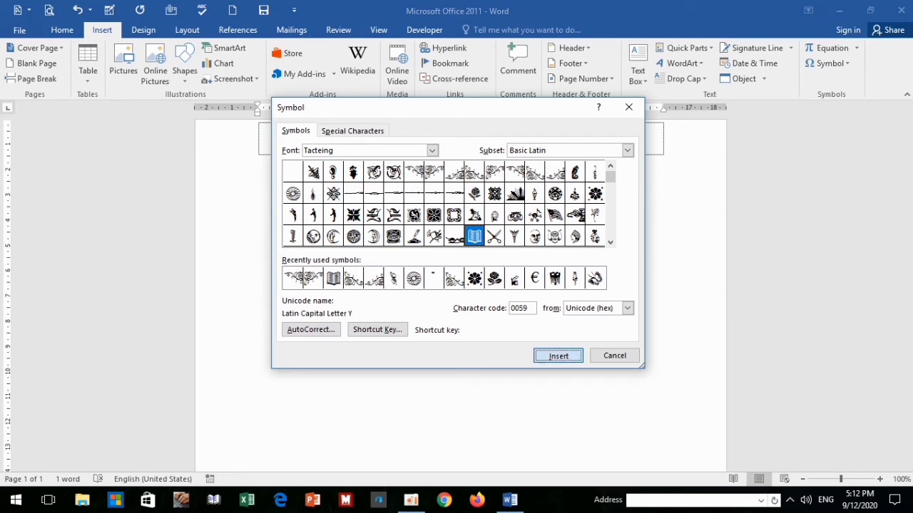
{"action": "key", "text": "Return"}
{"action": "left_click", "coordinate": [474, 172]}
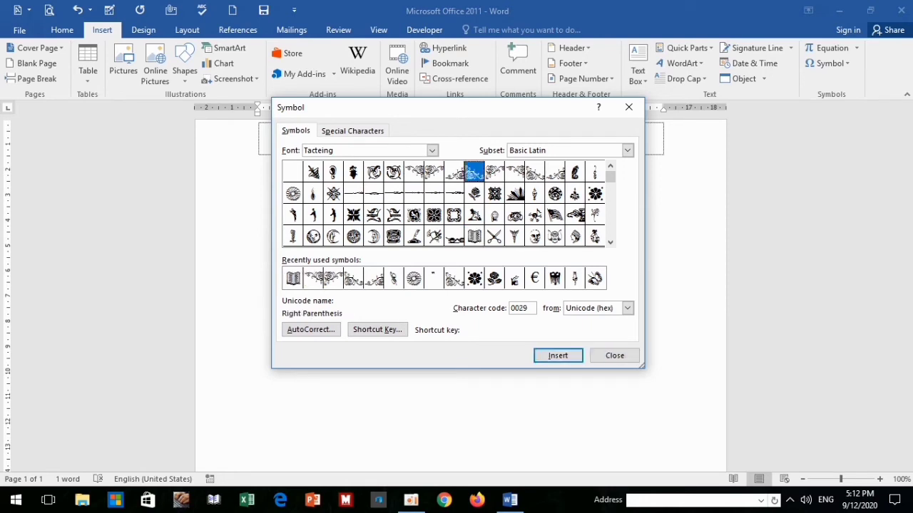
{"action": "key", "text": "Return"}
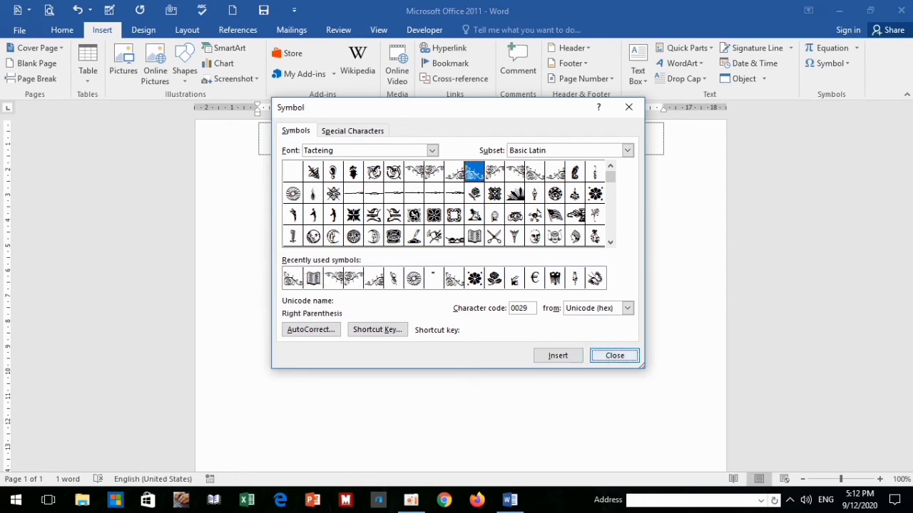
{"action": "key", "text": "Return"}
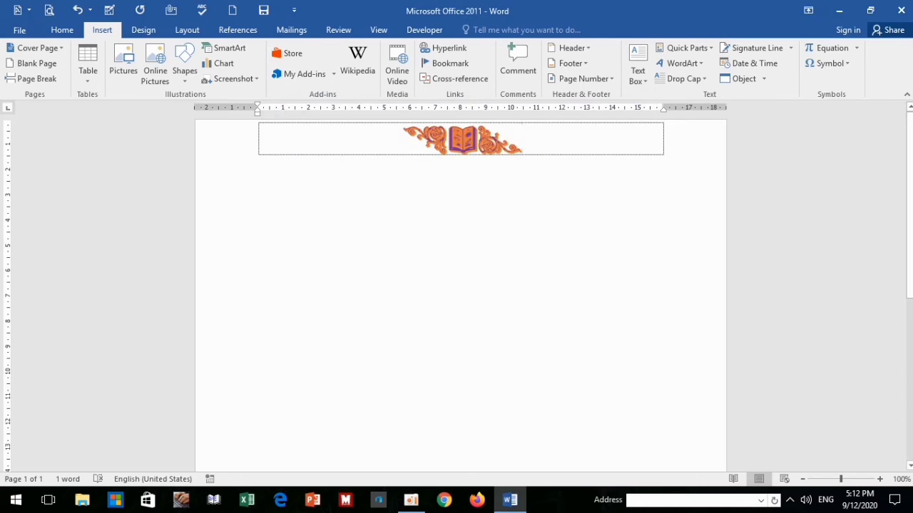
- Replace the wrong flourish left of the book with the left-facing flourish
{"action": "left_click", "coordinate": [448, 138]}
{"action": "key", "text": "BackSpace"}
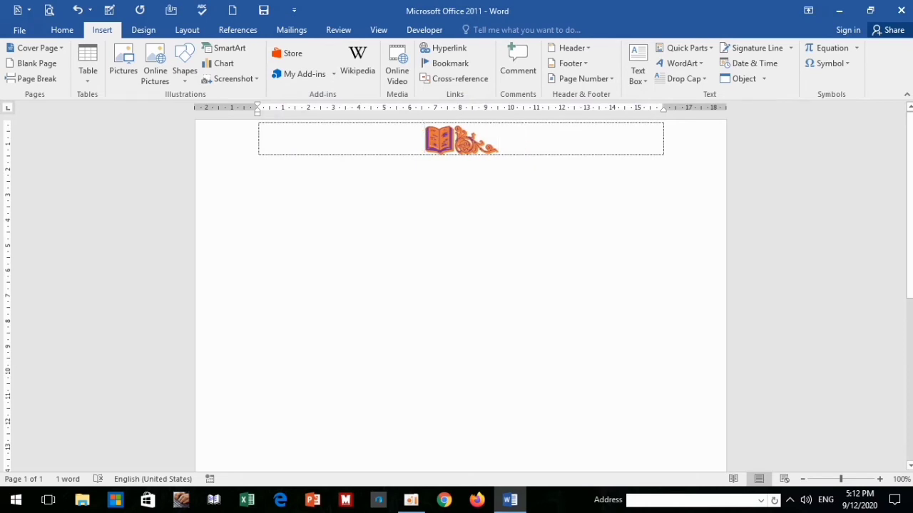
{"action": "left_click", "coordinate": [830, 62]}
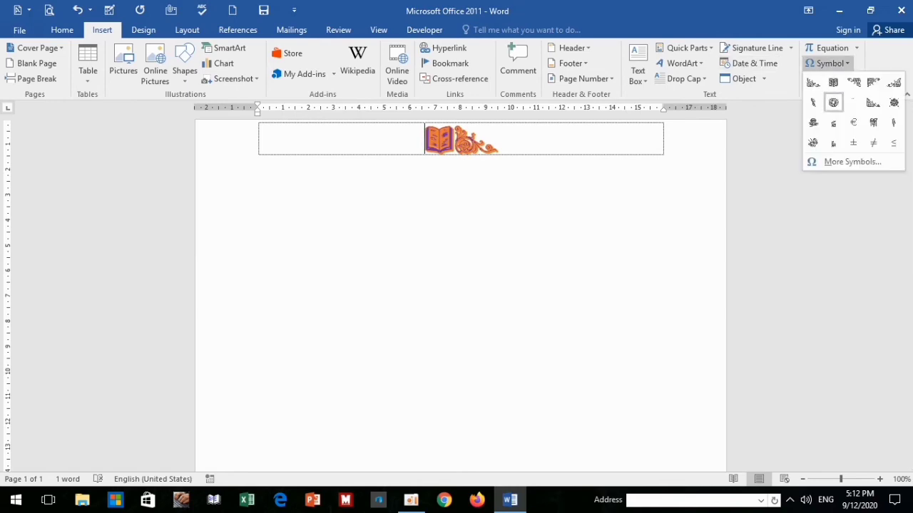
{"action": "left_click", "coordinate": [848, 162]}
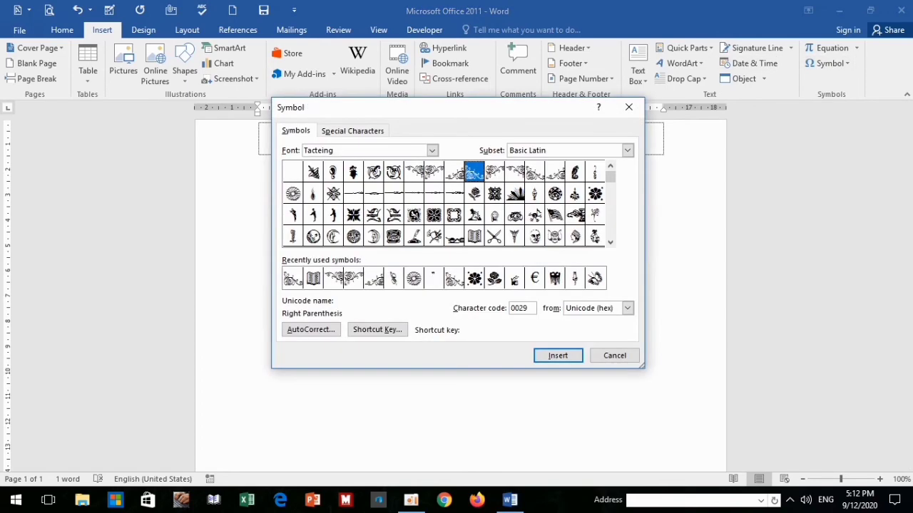
{"action": "left_click", "coordinate": [454, 172]}
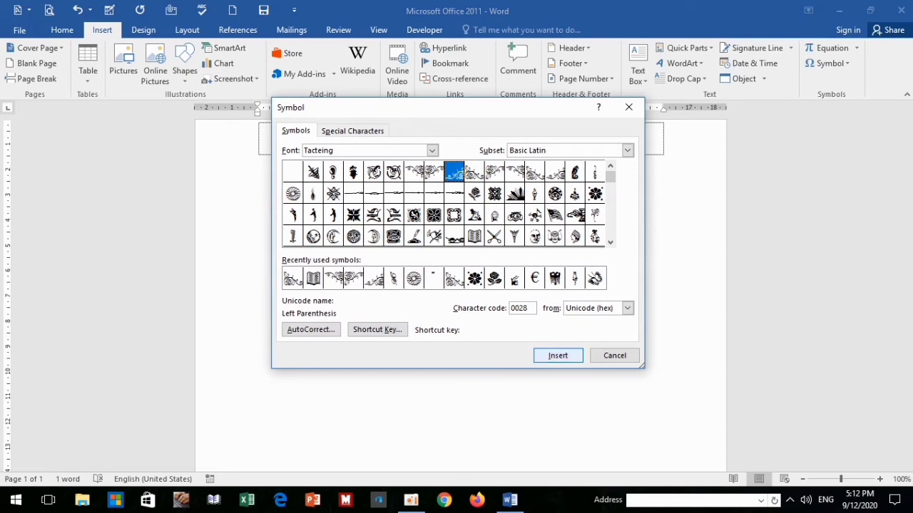
{"action": "left_click", "coordinate": [557, 355]}
{"action": "left_click", "coordinate": [628, 107]}
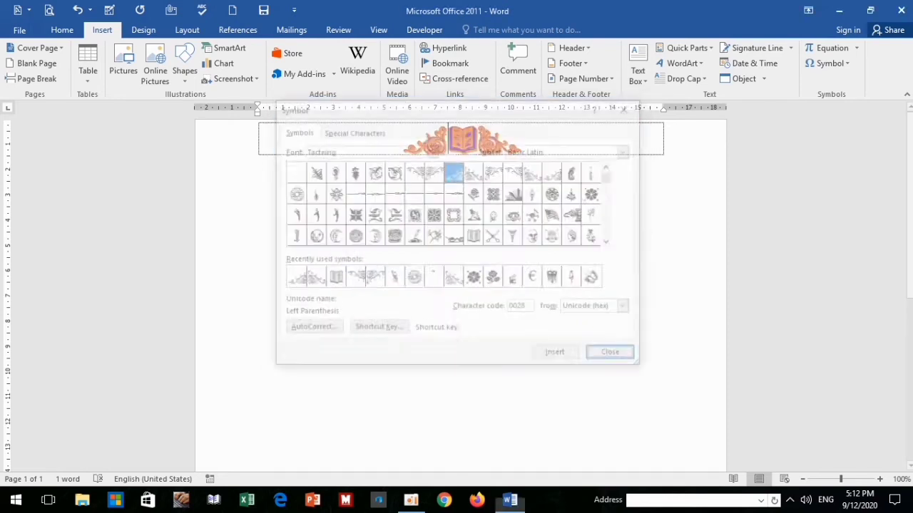
- Enlarge the book-and-flourish ornament to 90 pt and reselect it
{"action": "double_click", "coordinate": [462, 140]}
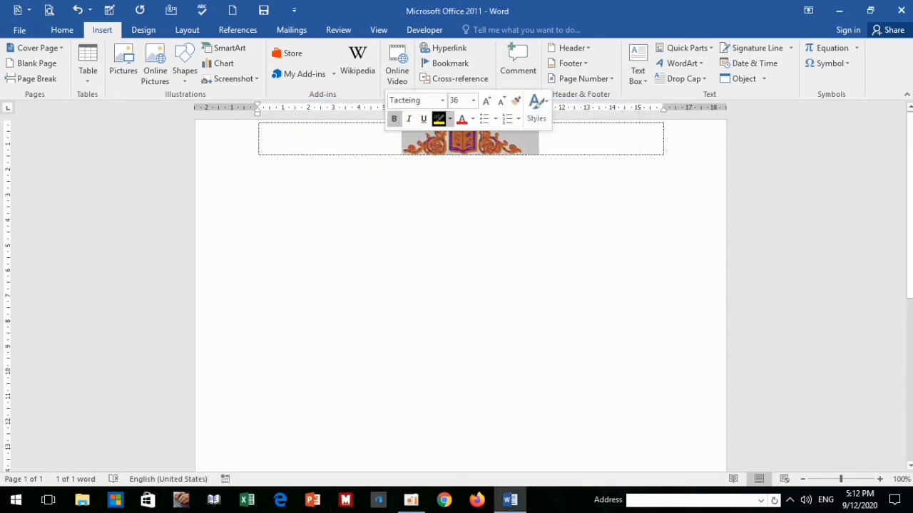
{"action": "left_click", "coordinate": [62, 29]}
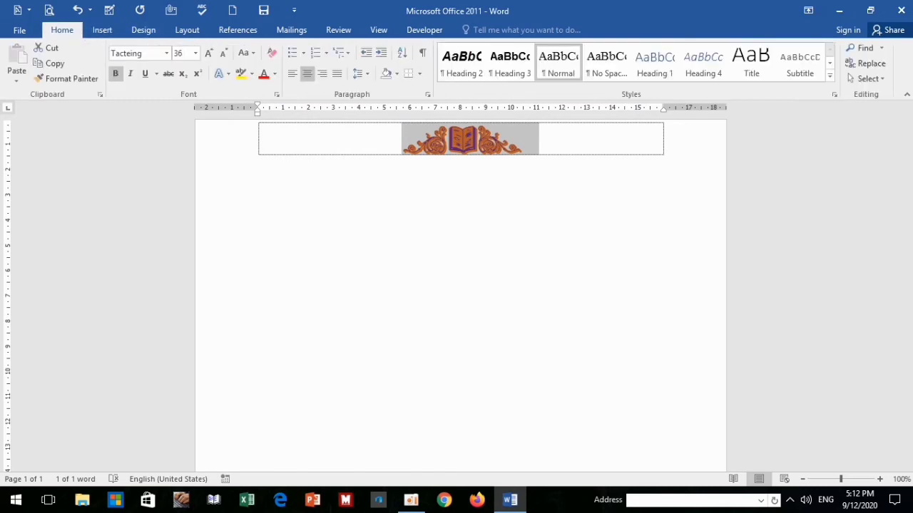
{"action": "left_click", "coordinate": [207, 53]}
{"action": "left_click", "coordinate": [207, 54]}
{"action": "left_click", "coordinate": [207, 53]}
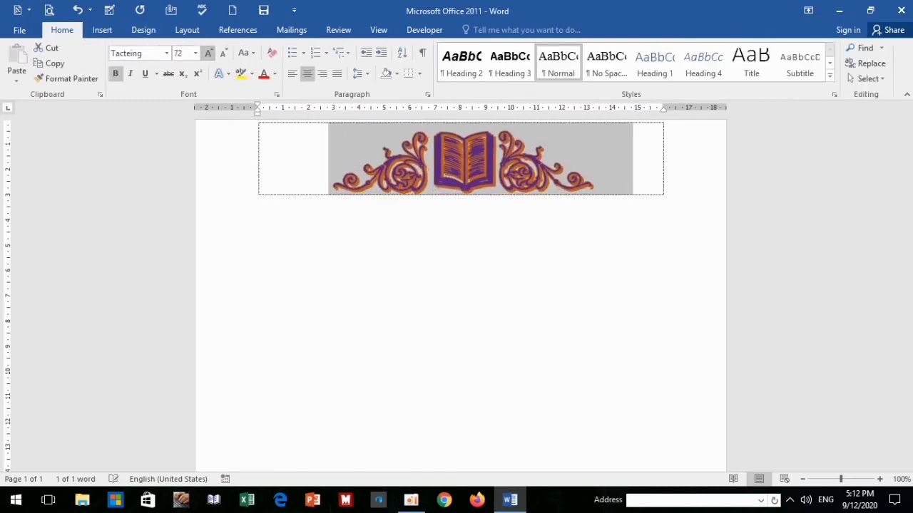
{"action": "left_click", "coordinate": [207, 53]}
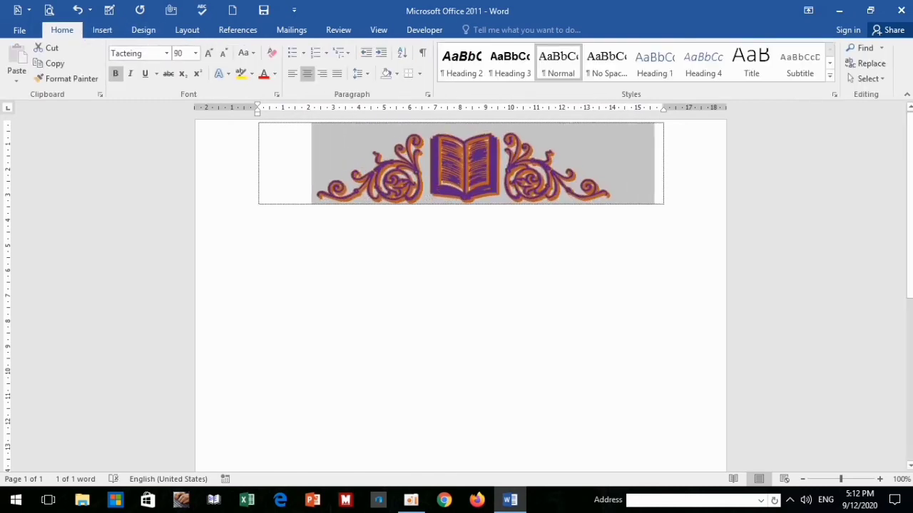
{"action": "left_click", "coordinate": [611, 164]}
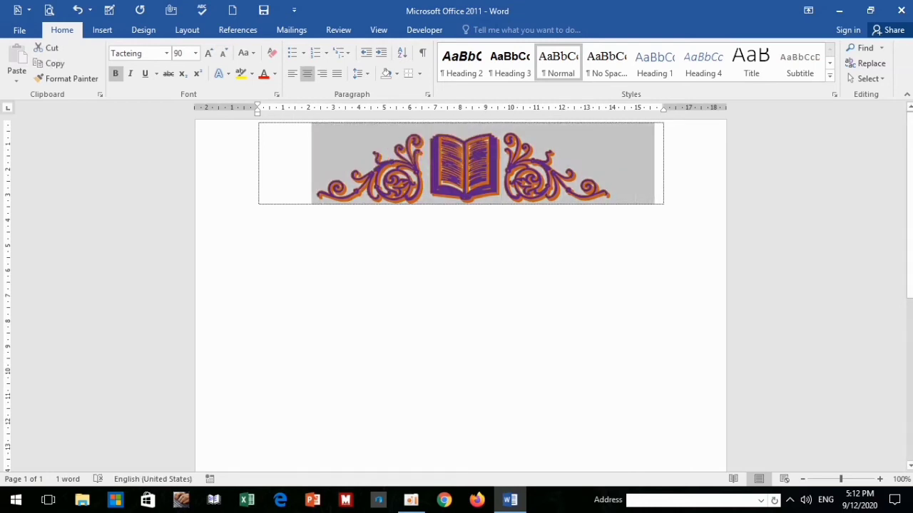
{"action": "double_click", "coordinate": [611, 164]}
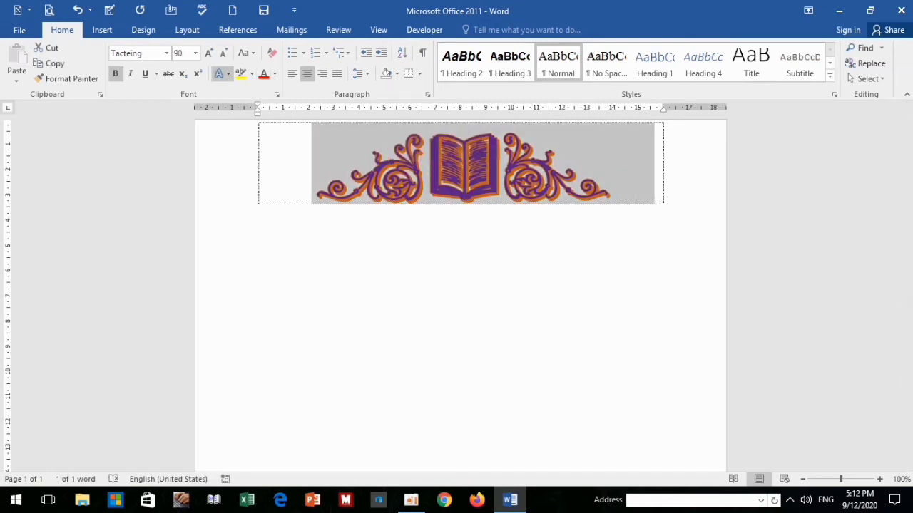
- Try a yellow font colour and a blue text effect on the ornament, then undo
{"action": "left_click", "coordinate": [274, 74]}
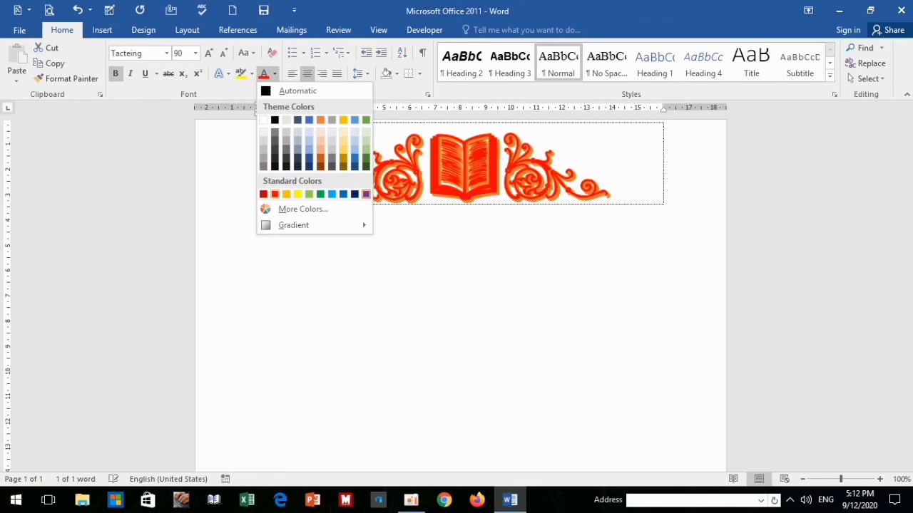
{"action": "left_click", "coordinate": [297, 194]}
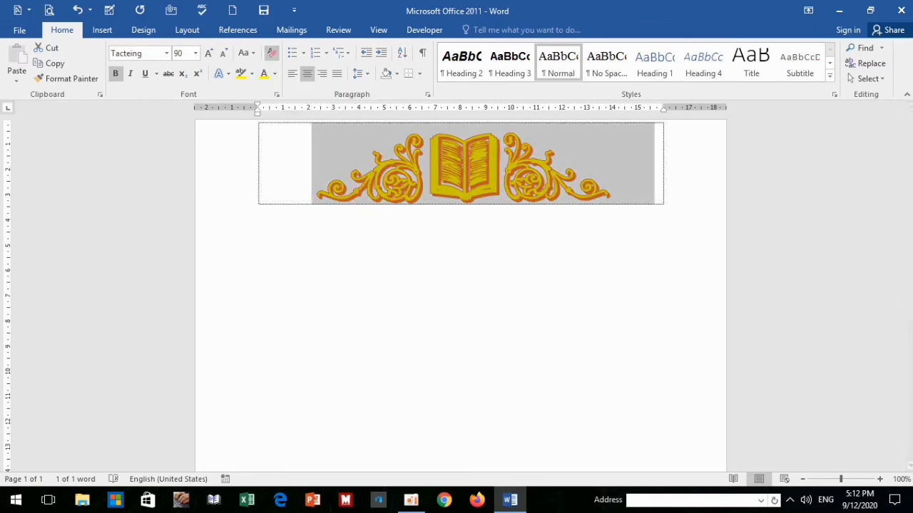
{"action": "left_click", "coordinate": [222, 74]}
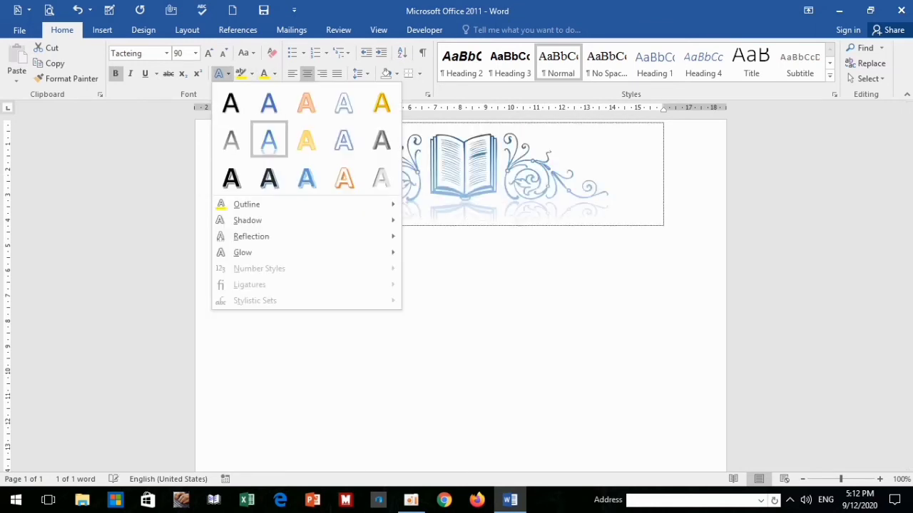
{"action": "left_click", "coordinate": [269, 140]}
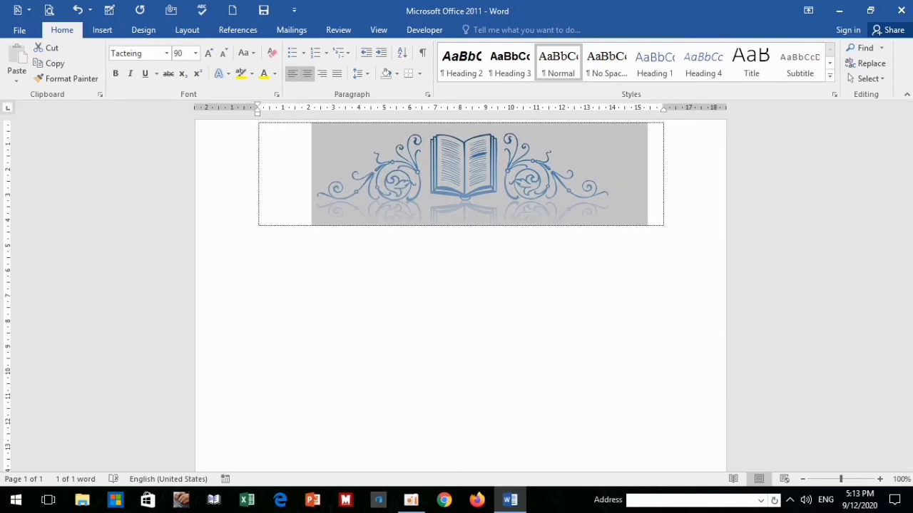
{"action": "left_click", "coordinate": [274, 74]}
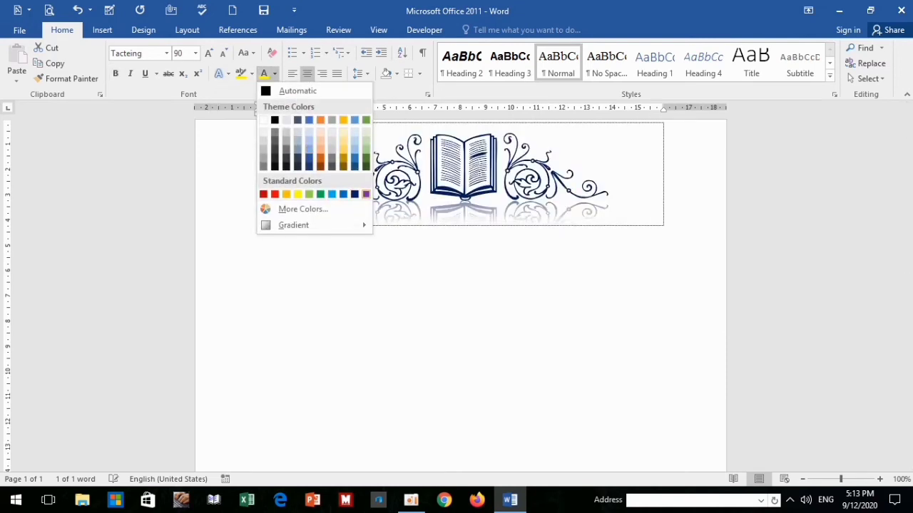
{"action": "left_click", "coordinate": [456, 320]}
{"action": "key", "text": "ctrl+z"}
- Apply the first, plain Text Effects style to the whole ornament
{"action": "left_click", "coordinate": [501, 164]}
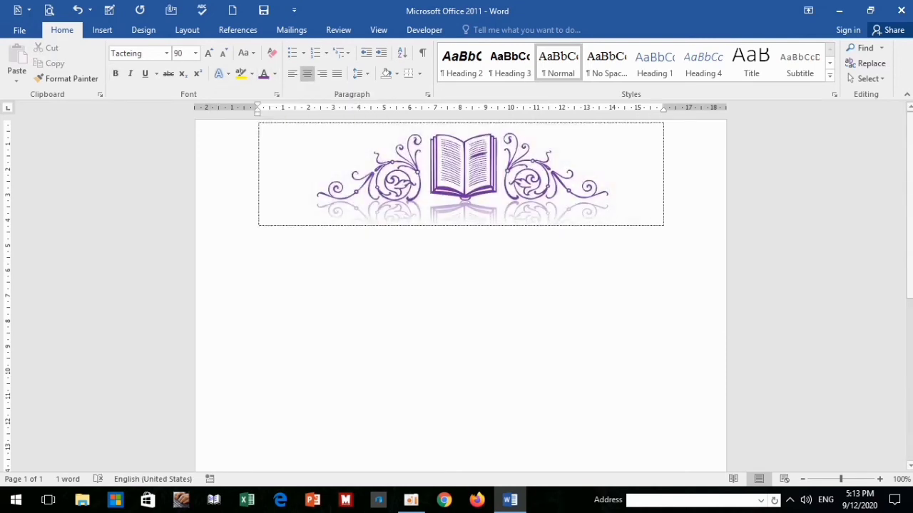
{"action": "left_click", "coordinate": [219, 73]}
{"action": "key", "text": "Escape"}
{"action": "key", "text": "ctrl+a"}
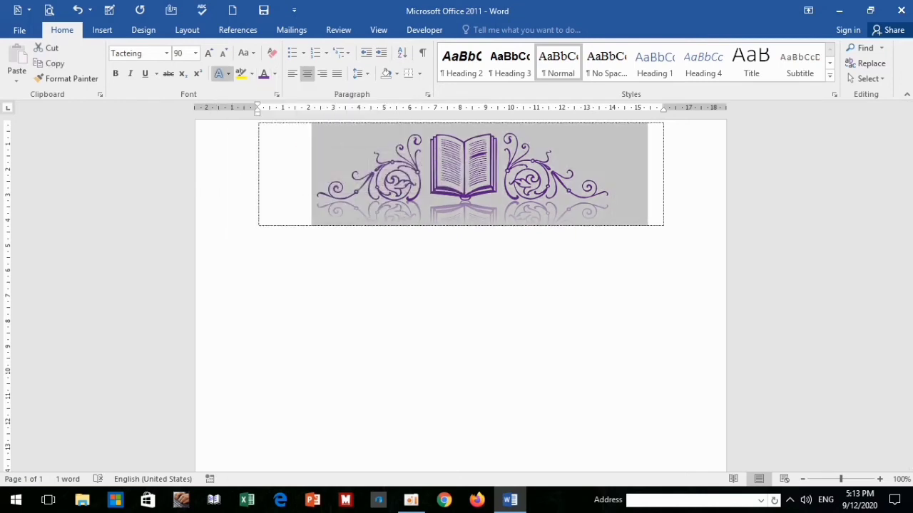
{"action": "left_click", "coordinate": [219, 73]}
{"action": "left_click", "coordinate": [230, 104]}
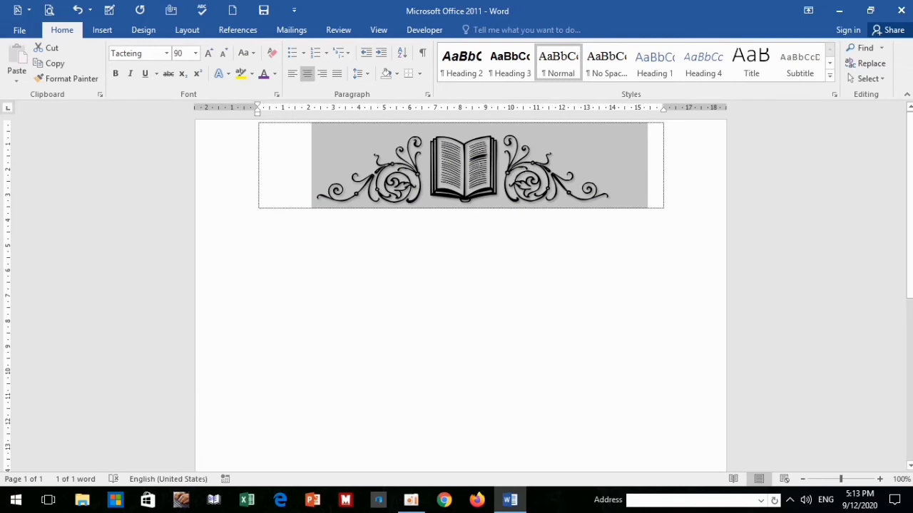
- Colour the ornament purple
{"action": "left_click", "coordinate": [611, 164]}
{"action": "key", "text": "ctrl+a"}
{"action": "left_click", "coordinate": [264, 74]}
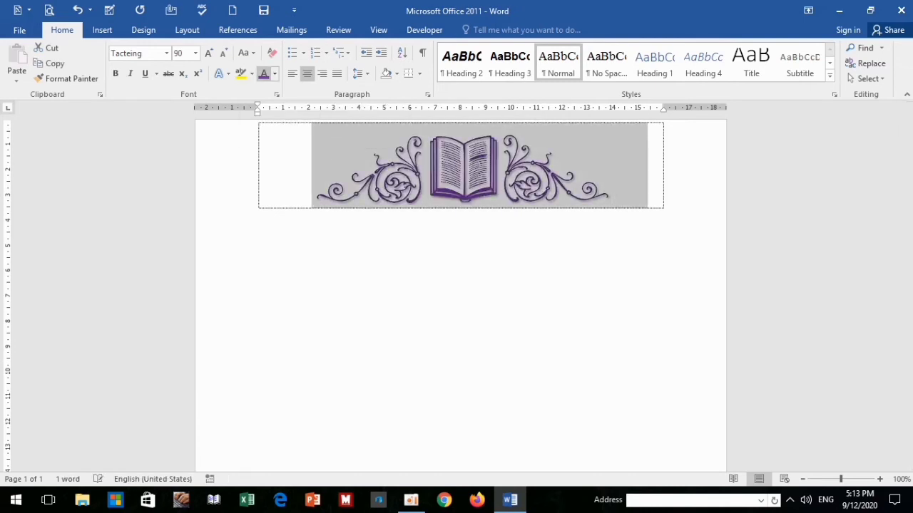
{"action": "left_click", "coordinate": [611, 164]}
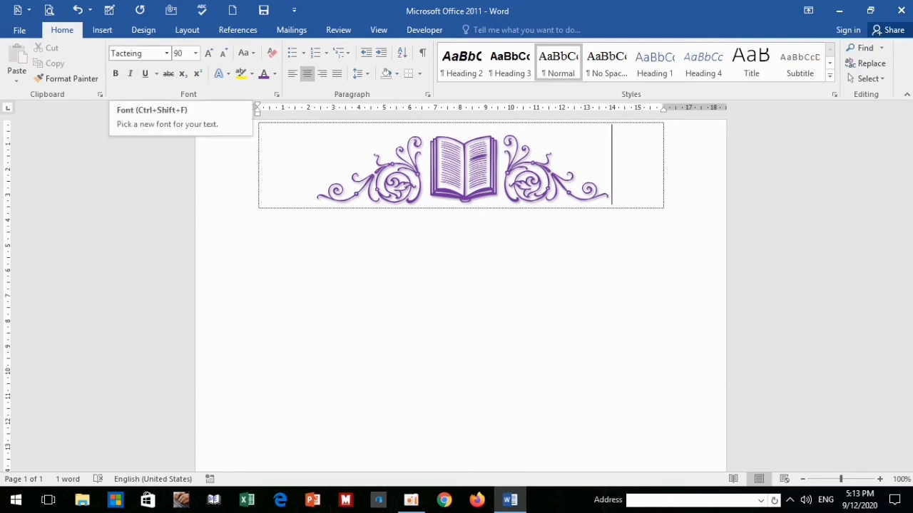
{"action": "left_click", "coordinate": [167, 53]}
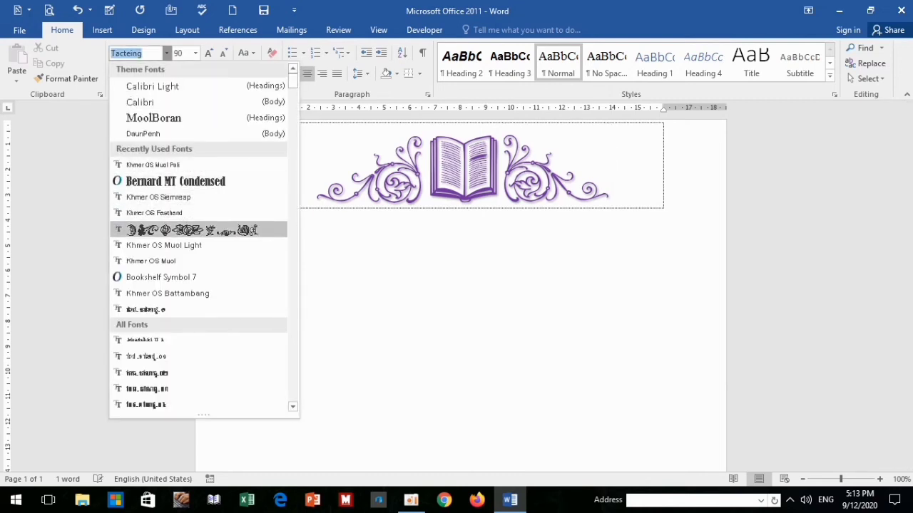
{"action": "key", "text": "Escape"}
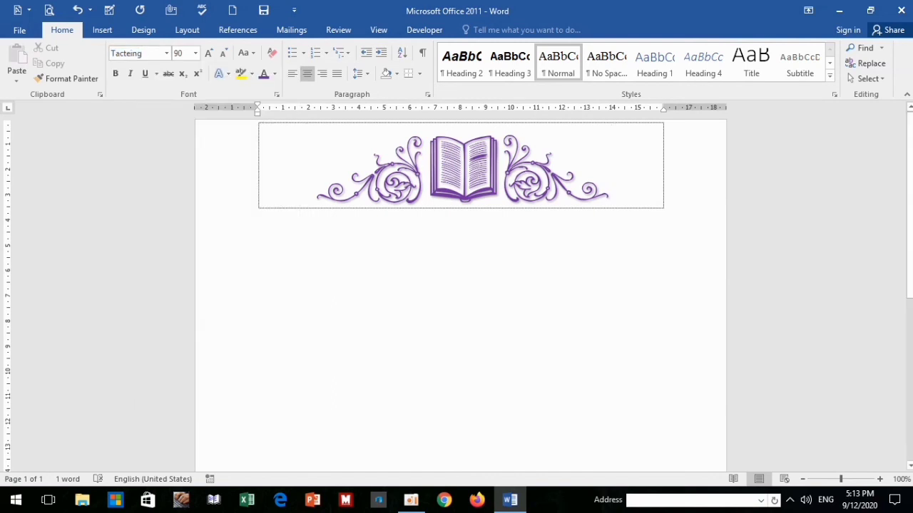
{"action": "left_click", "coordinate": [166, 54]}
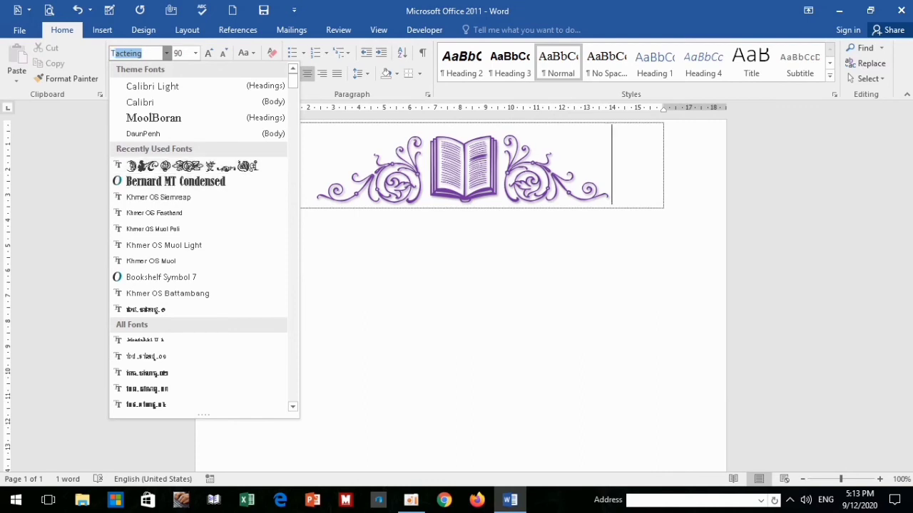
{"action": "type", "text": "Tt"}
{"action": "key", "text": "Return"}
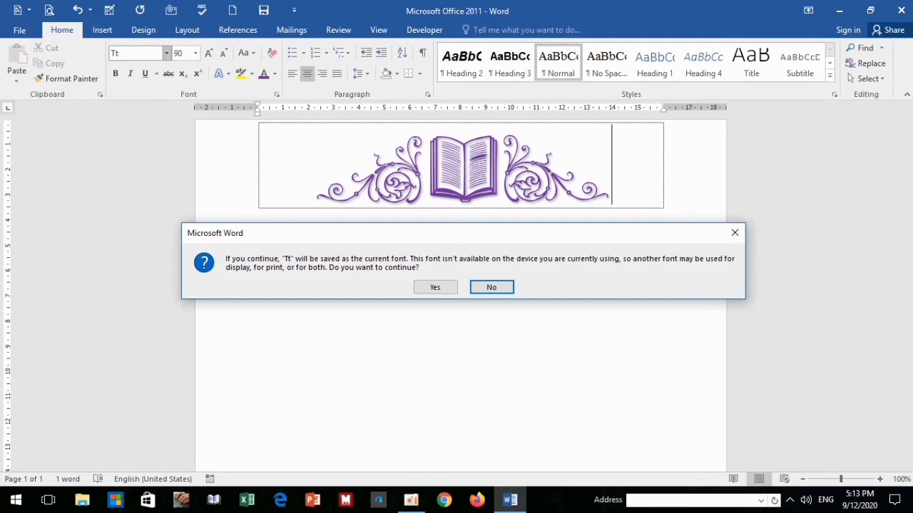
{"action": "left_click", "coordinate": [735, 233]}
{"action": "type", "text": "acteing"}
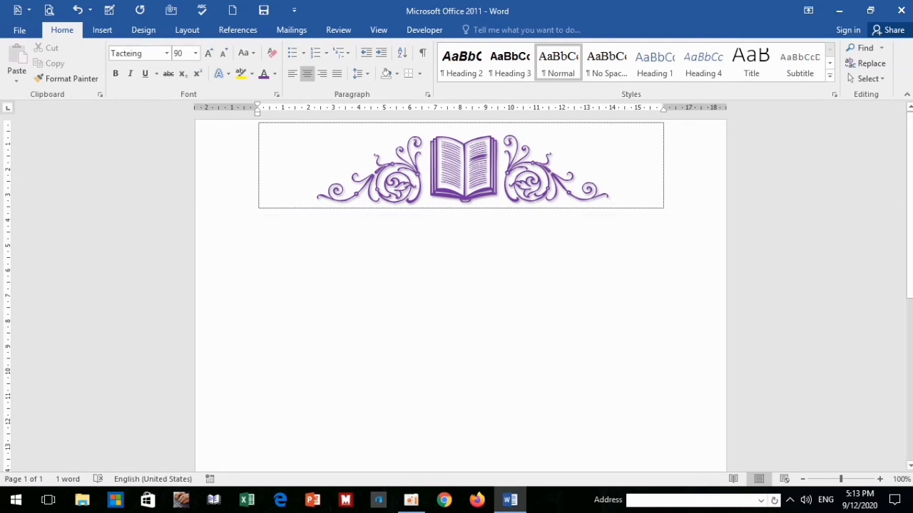
- Type three Tacteing ornament rows below the book using the characters rsf, dghiisr and wsca
{"action": "key", "text": "Return"}
{"action": "type", "text": "r"}
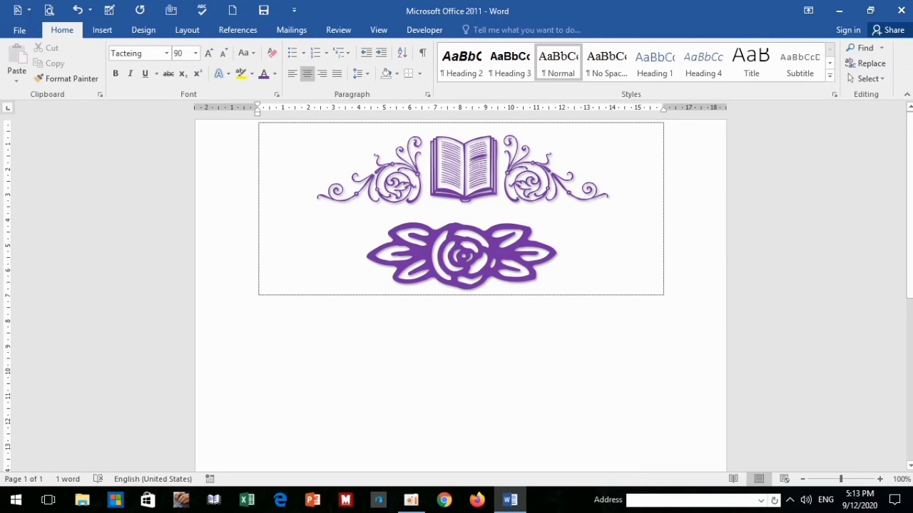
{"action": "type", "text": "s"}
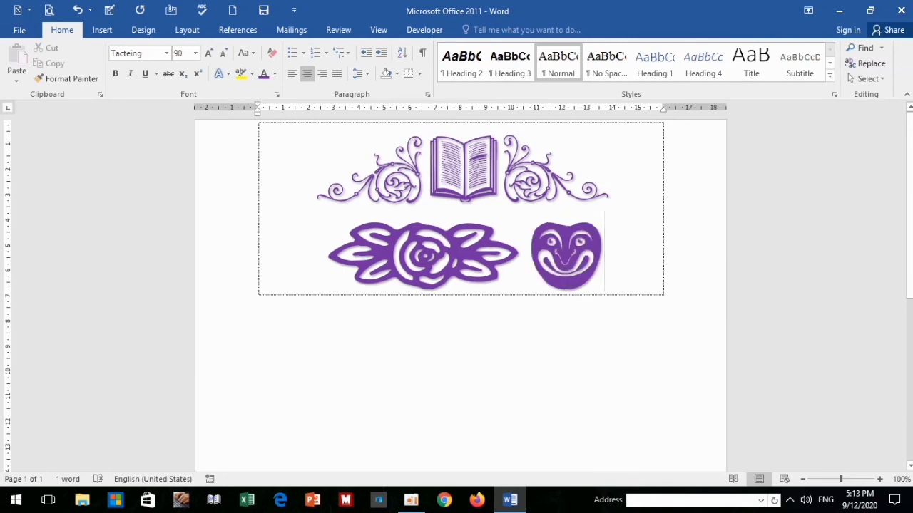
{"action": "type", "text": "f"}
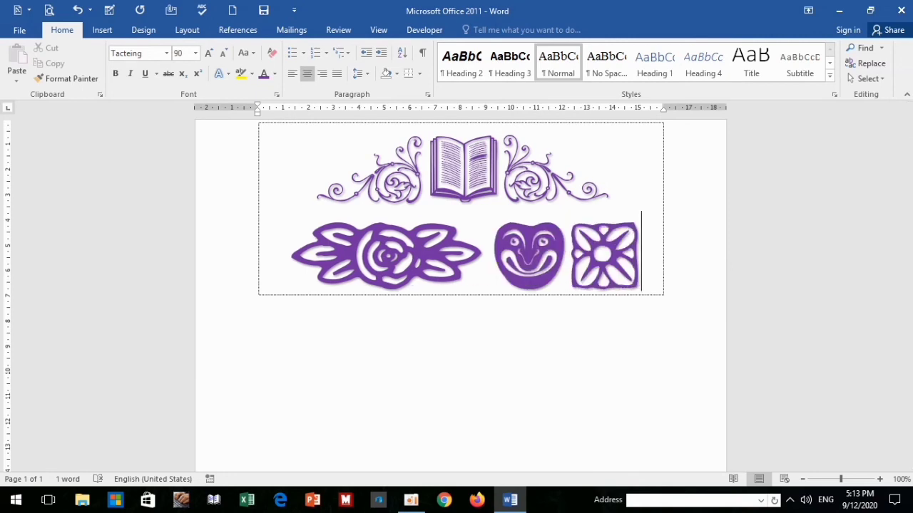
{"action": "key", "text": "Return"}
{"action": "type", "text": "d"}
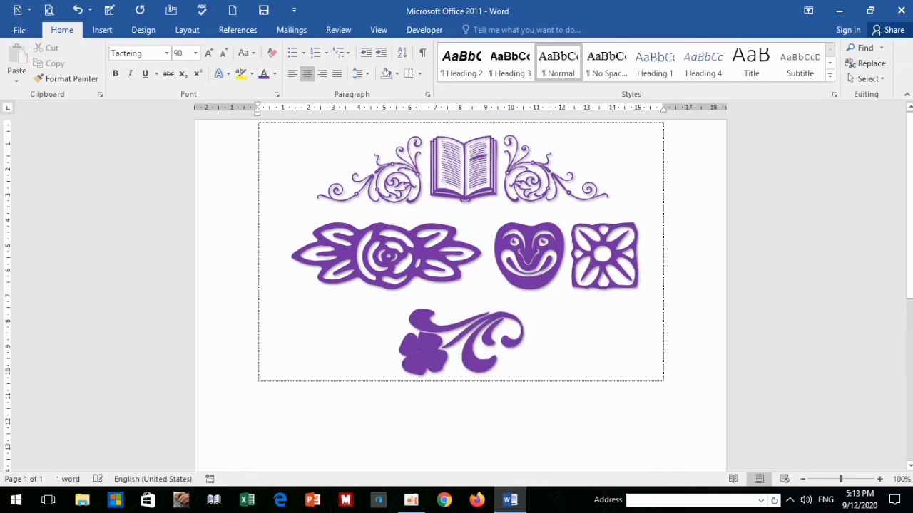
{"action": "type", "text": "g"}
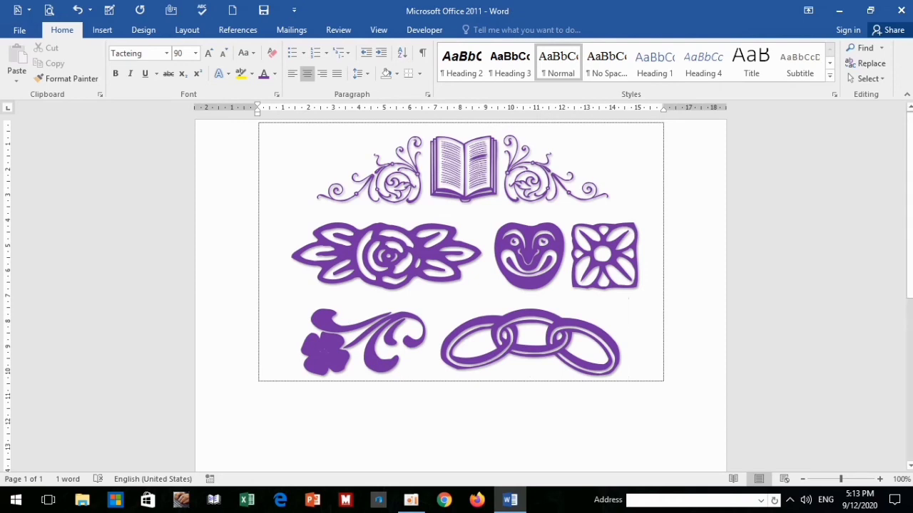
{"action": "type", "text": "h"}
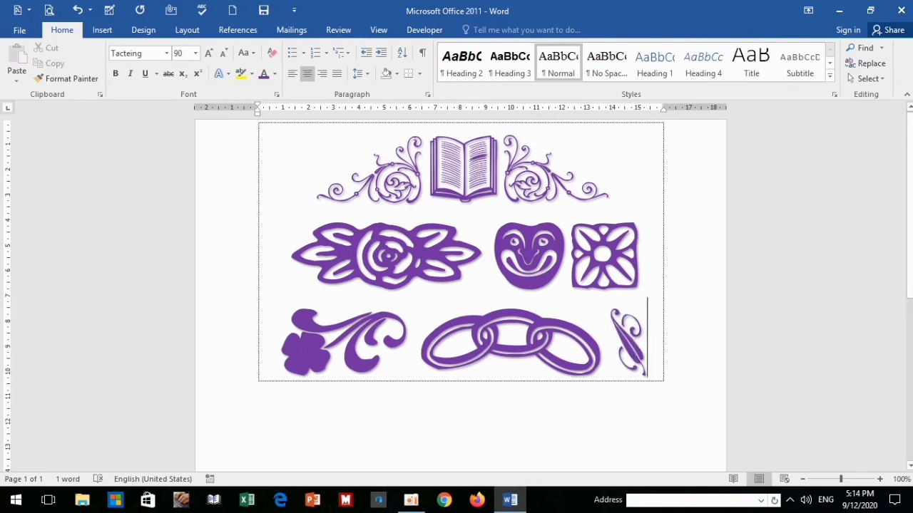
{"action": "type", "text": "i"}
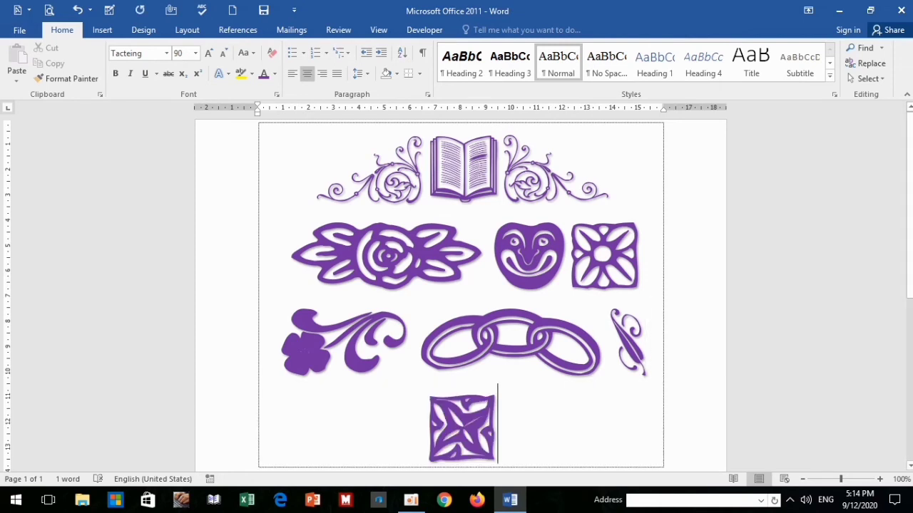
{"action": "type", "text": "i"}
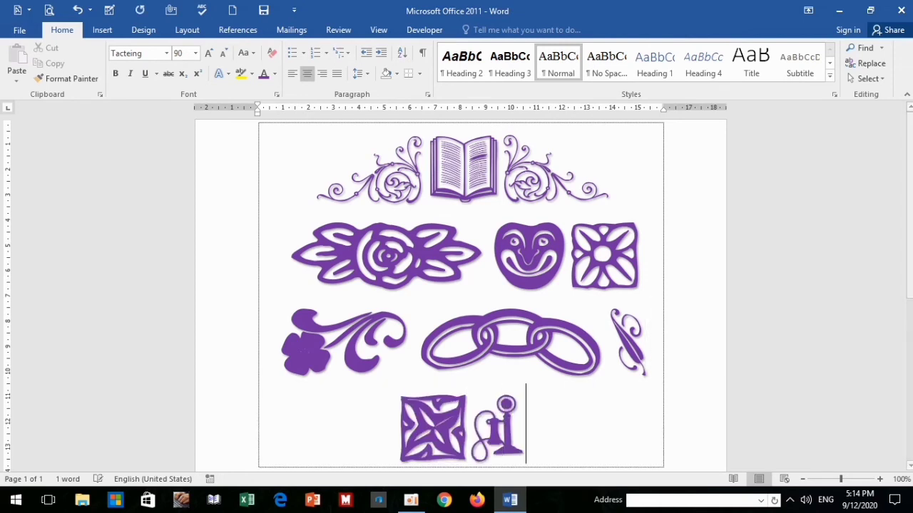
{"action": "type", "text": "s"}
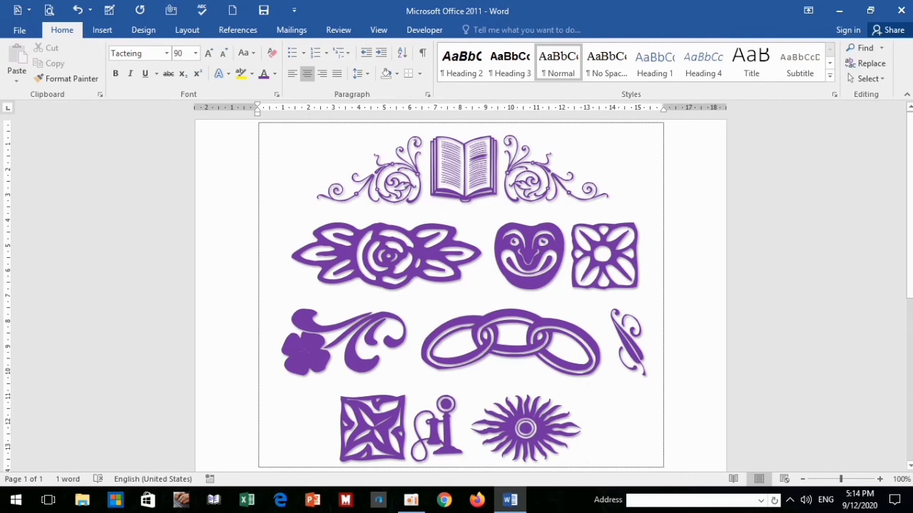
{"action": "type", "text": "r"}
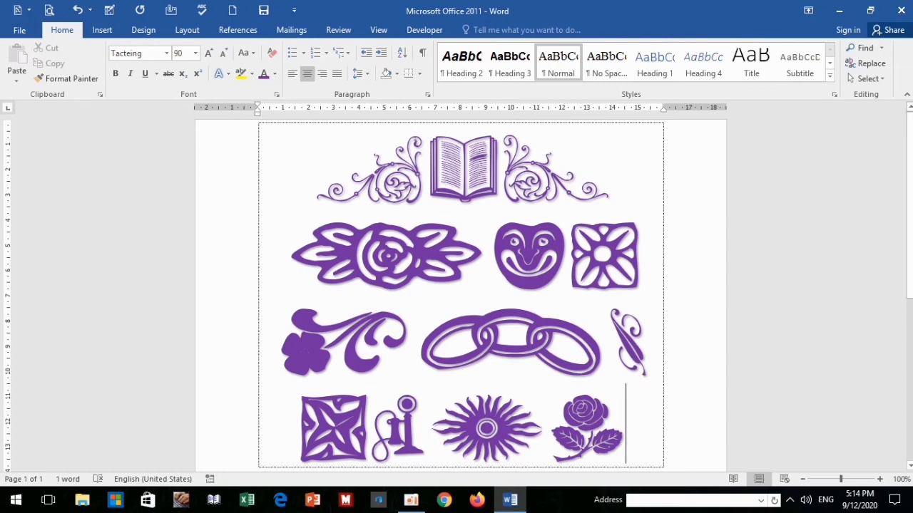
{"action": "key", "text": "Return"}
{"action": "type", "text": "w"}
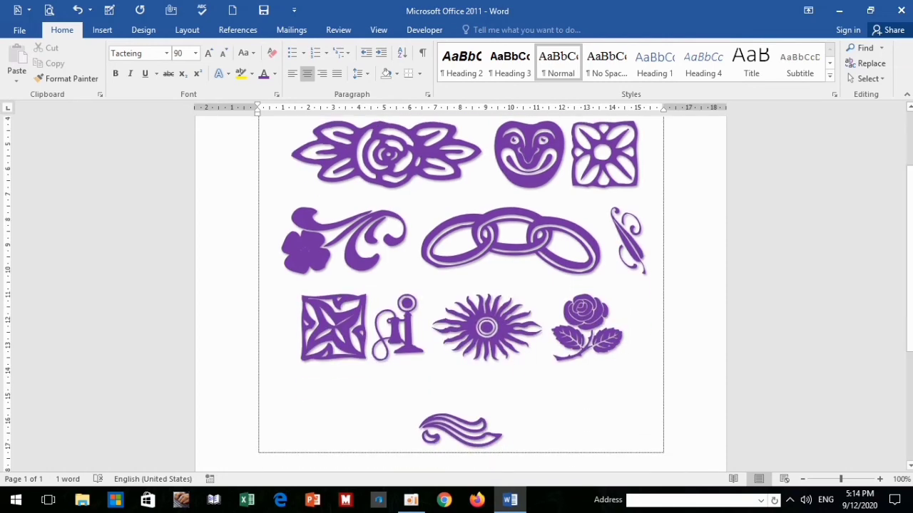
{"action": "type", "text": "s"}
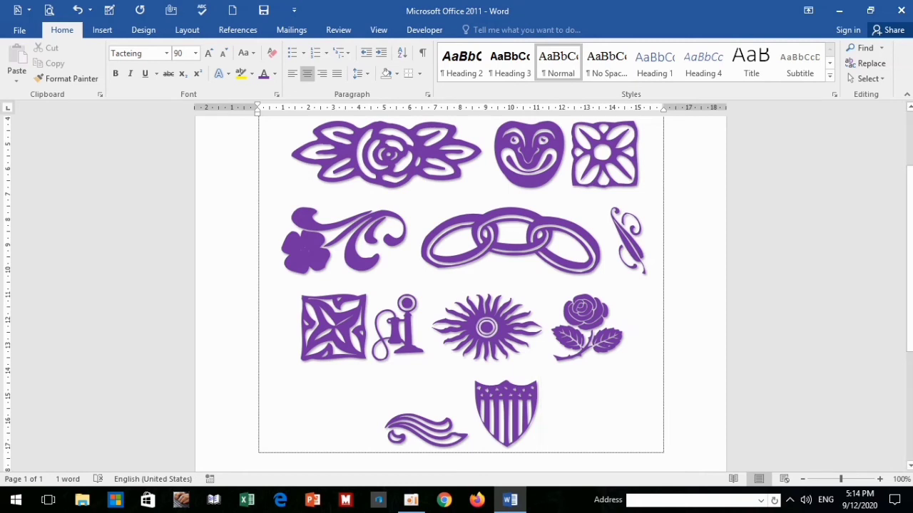
{"action": "type", "text": "c"}
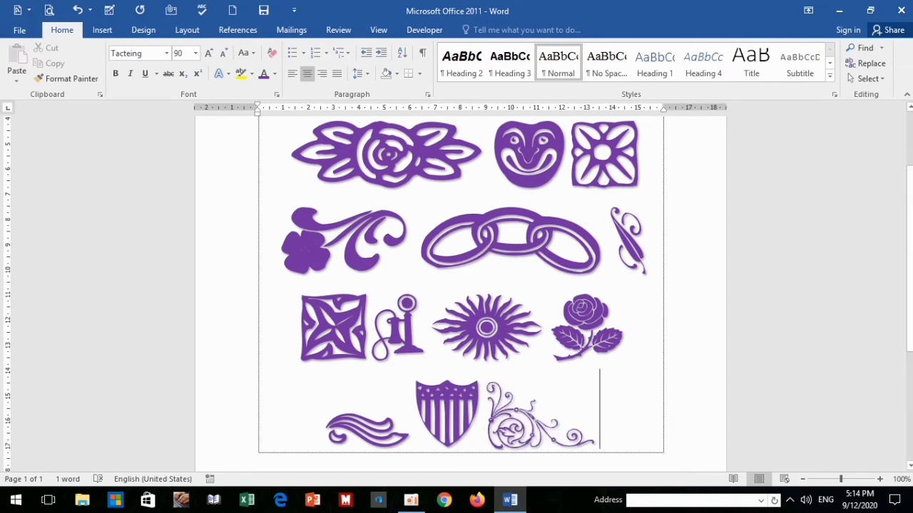
{"action": "type", "text": "a"}
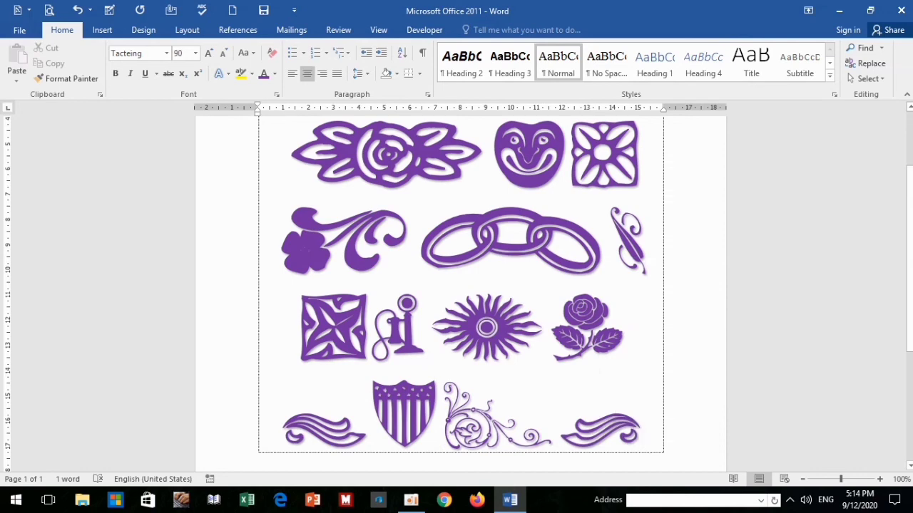
{"action": "scroll", "coordinate": [461, 285], "scroll_direction": "down", "scroll_amount": 1}
{"action": "scroll", "coordinate": [461, 285], "scroll_direction": "up", "scroll_amount": 2}
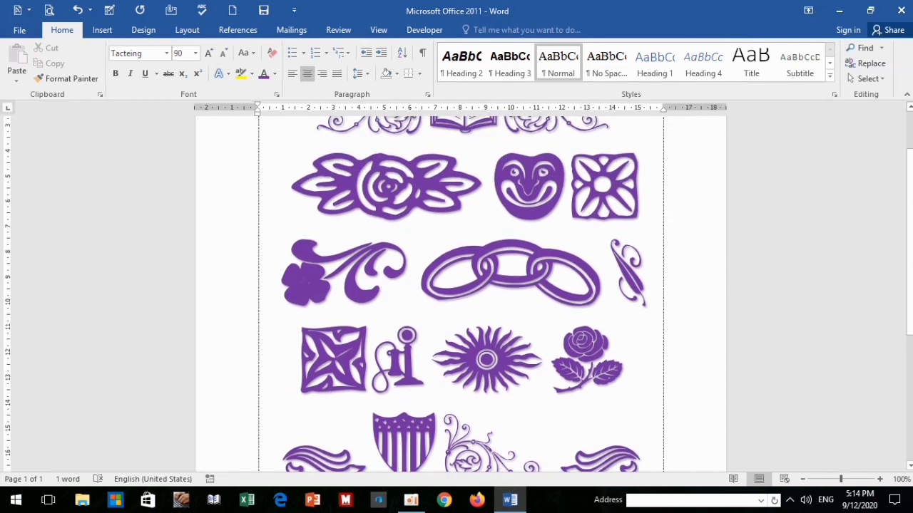
{"action": "scroll", "coordinate": [461, 285], "scroll_direction": "up", "scroll_amount": 2}
{"action": "scroll", "coordinate": [461, 285], "scroll_direction": "down", "scroll_amount": 1}
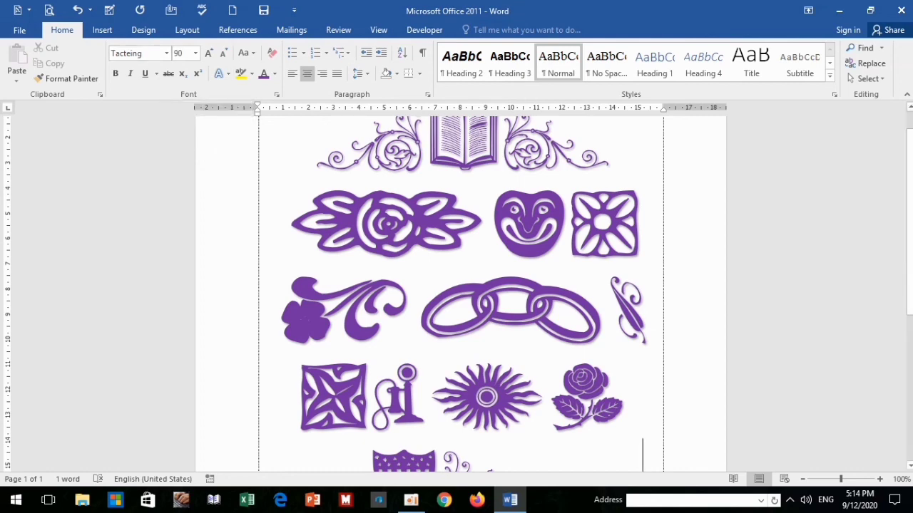
{"action": "scroll", "coordinate": [461, 293], "scroll_direction": "down", "scroll_amount": 3}
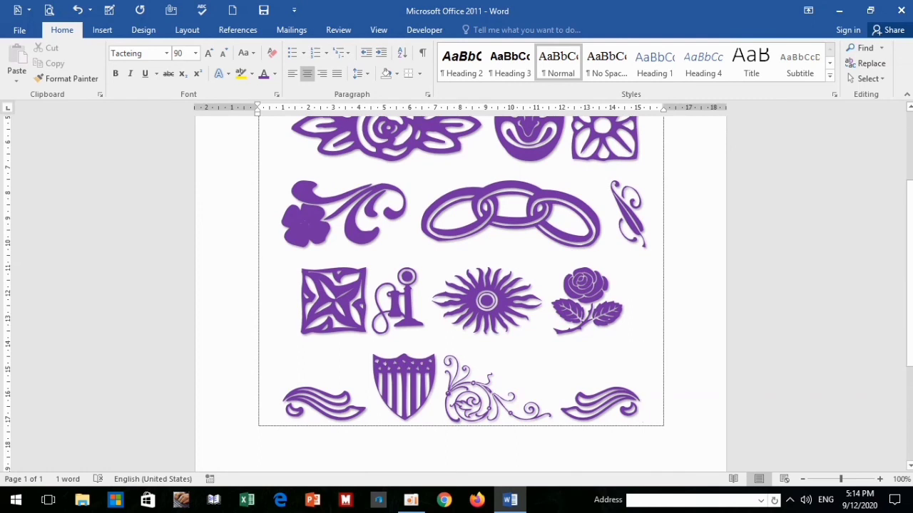
{"action": "scroll", "coordinate": [460, 293], "scroll_direction": "up", "scroll_amount": 4}
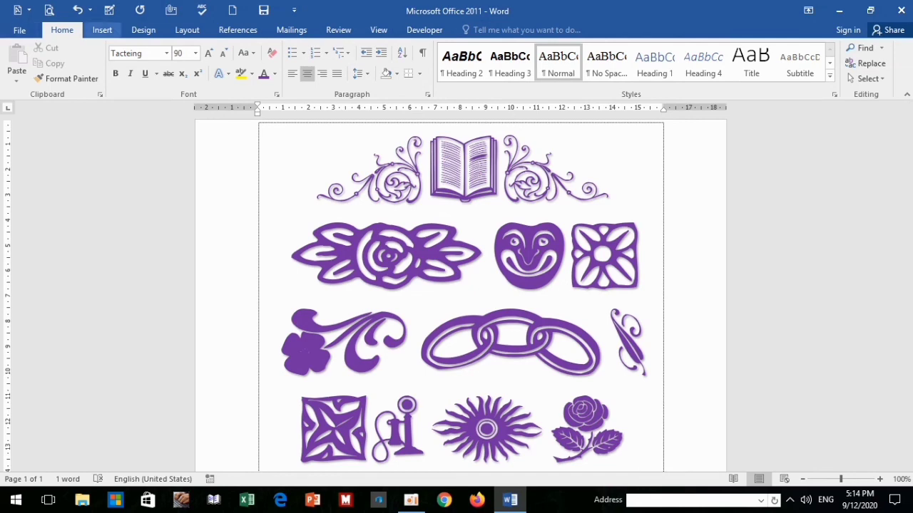
- In More Symbols, view the Symbol font's characters, then return to (normal text)
{"action": "left_click", "coordinate": [102, 29]}
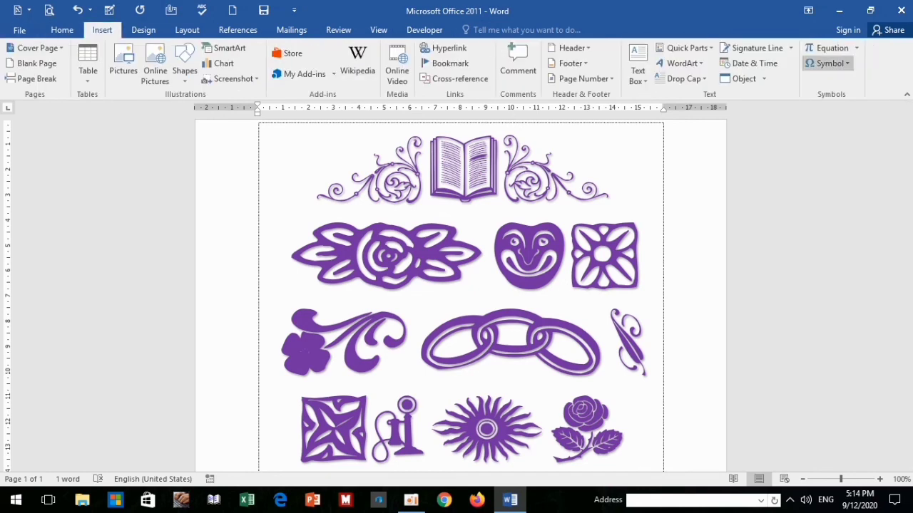
{"action": "left_click", "coordinate": [827, 63]}
{"action": "left_click", "coordinate": [849, 161]}
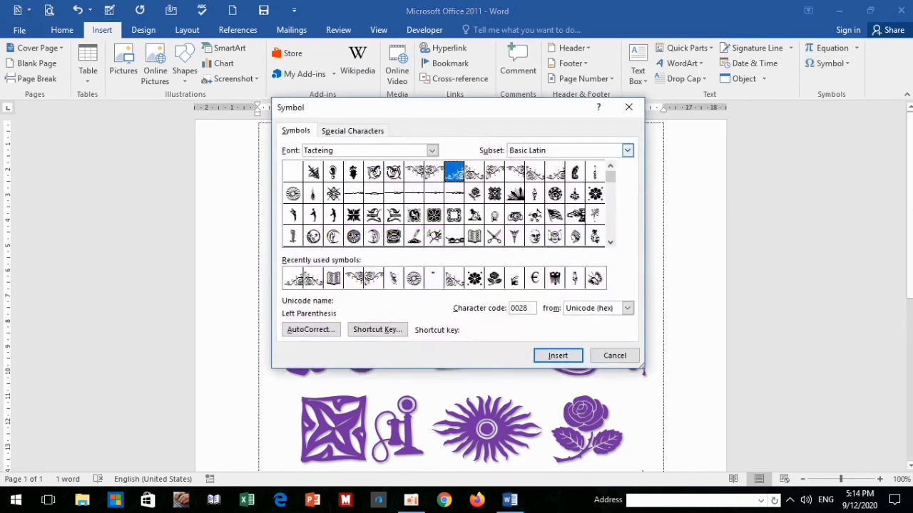
{"action": "left_click", "coordinate": [432, 150]}
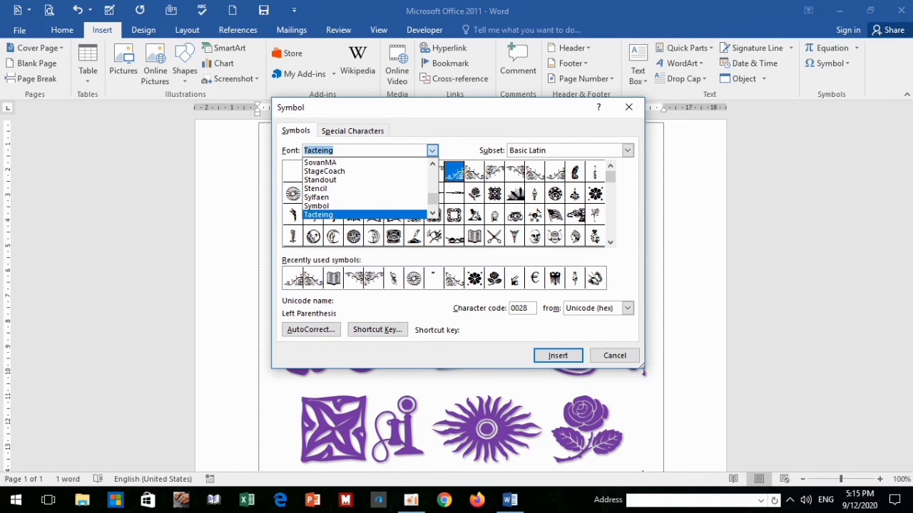
{"action": "key", "text": "Up"}
{"action": "key", "text": "Return"}
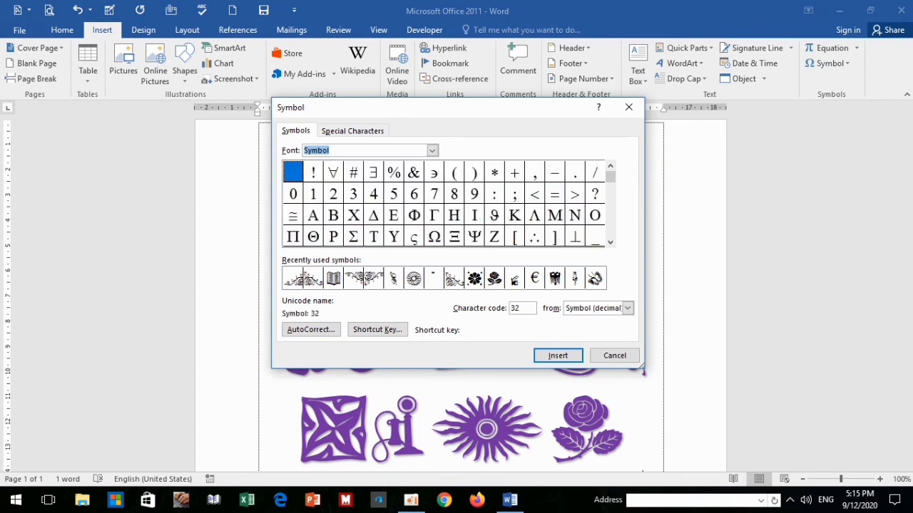
{"action": "scroll", "coordinate": [442, 207], "scroll_direction": "down", "scroll_amount": 2}
{"action": "scroll", "coordinate": [443, 207], "scroll_direction": "down", "scroll_amount": 2}
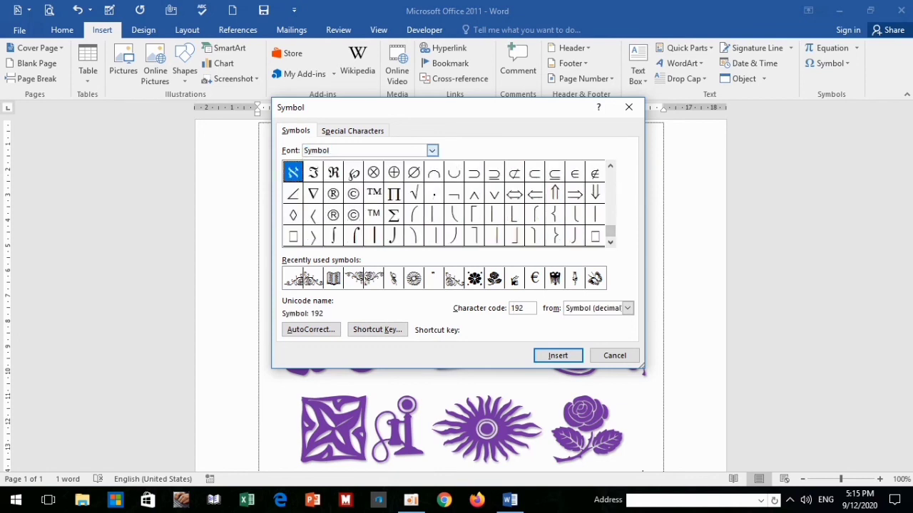
{"action": "left_click", "coordinate": [432, 151]}
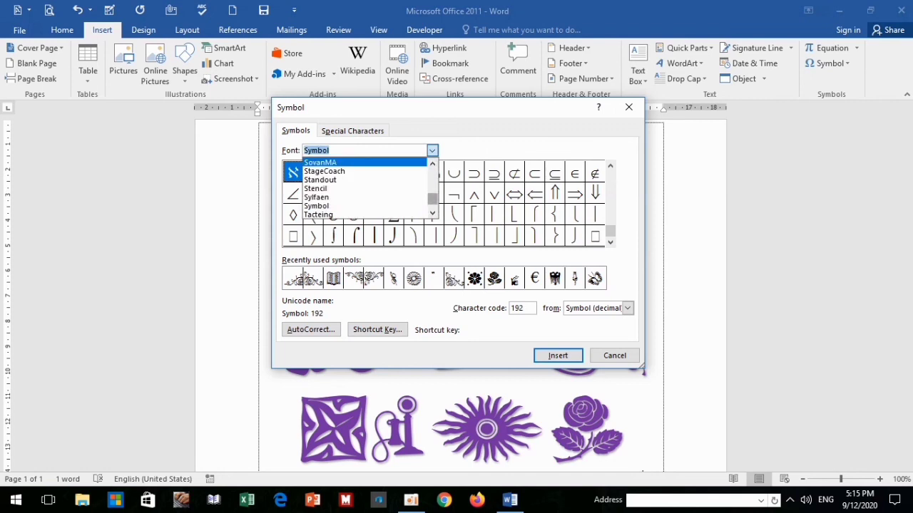
{"action": "key", "text": "Home"}
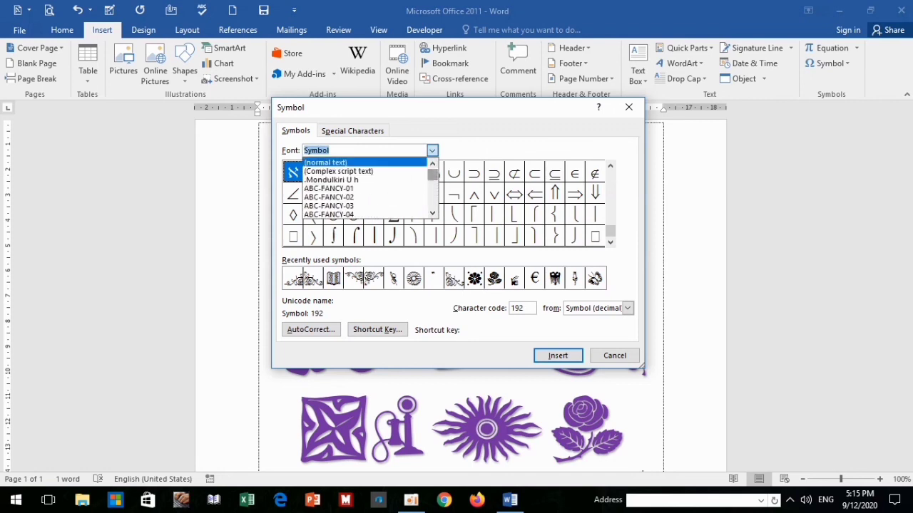
{"action": "key", "text": "Return"}
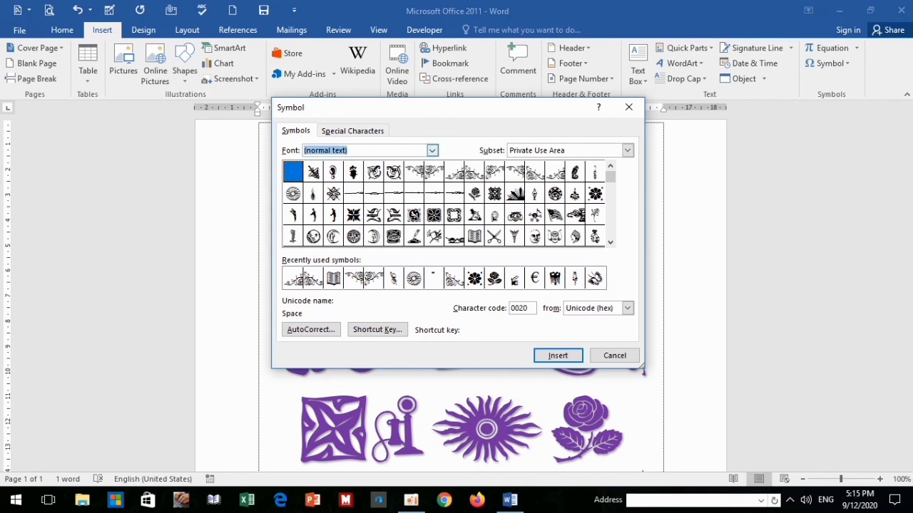
- Browse ABC-FANCY-01, ABC-FANCY-02, ZWAdobeF, Bakheing and complex script glyphs, then close without inserting
{"action": "left_click", "coordinate": [432, 150]}
{"action": "key", "text": "Return"}
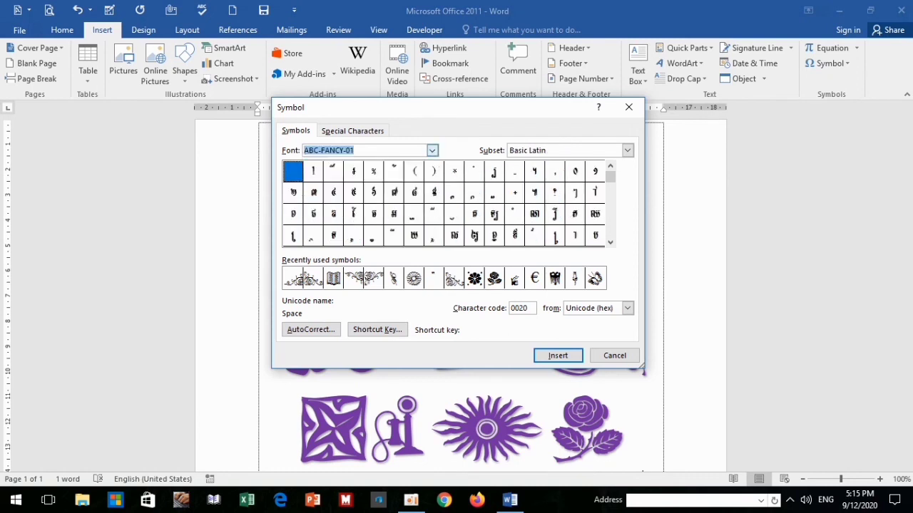
{"action": "key", "text": "alt+Down"}
{"action": "key", "text": "Down"}
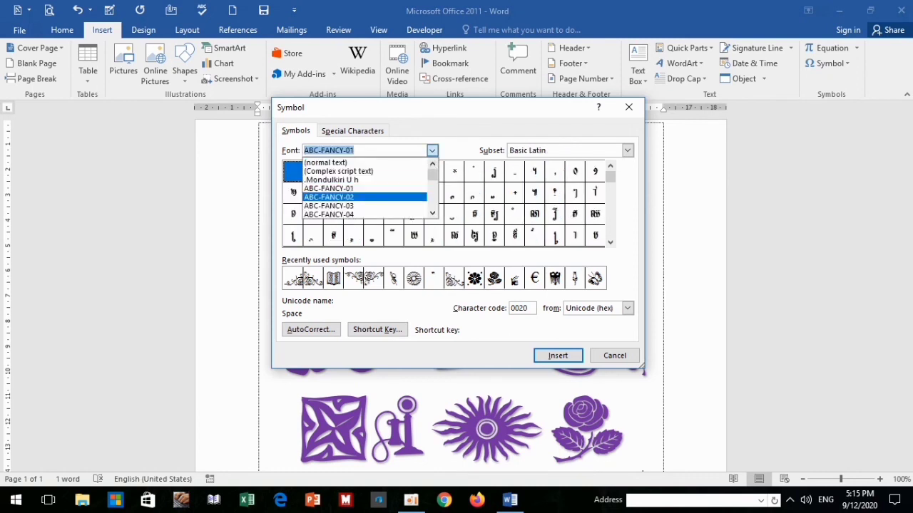
{"action": "key", "text": "Return"}
{"action": "key", "text": "alt+Down"}
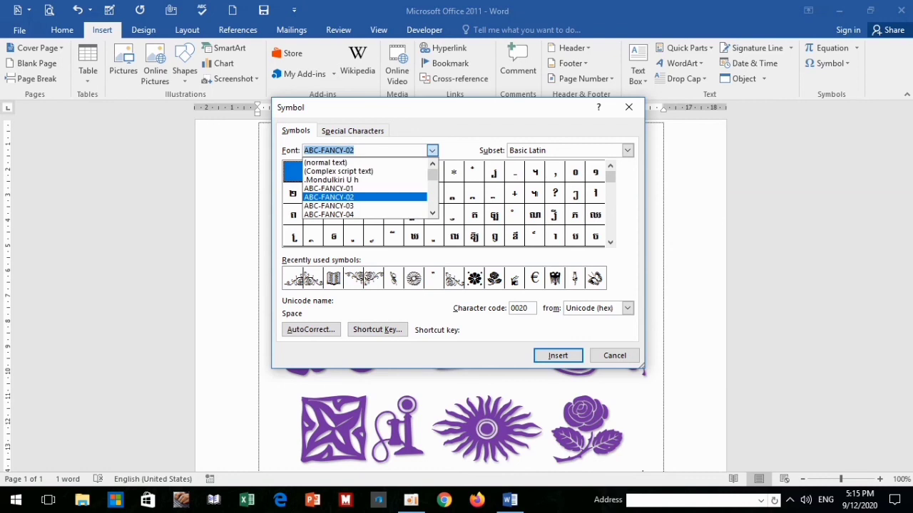
{"action": "left_click_drag", "start_coordinate": [432, 174], "coordinate": [432, 202]}
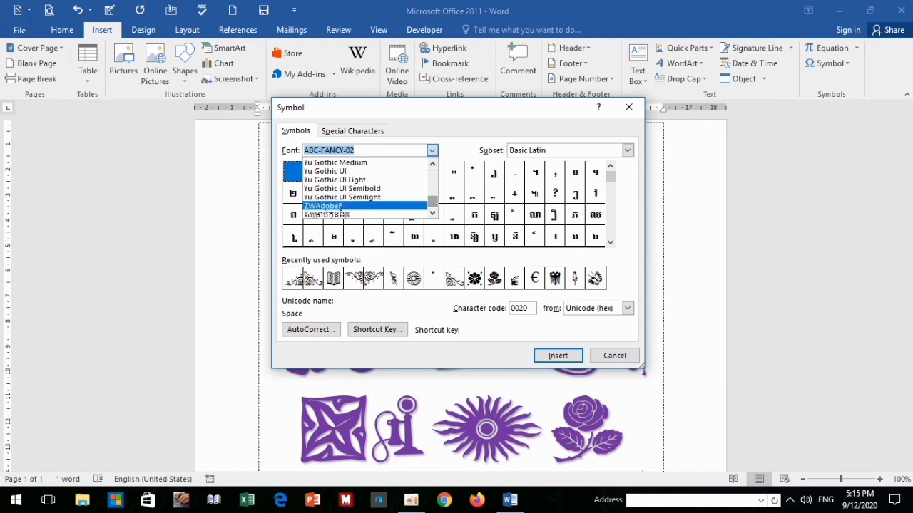
{"action": "key", "text": "Return"}
{"action": "key", "text": "alt+Down"}
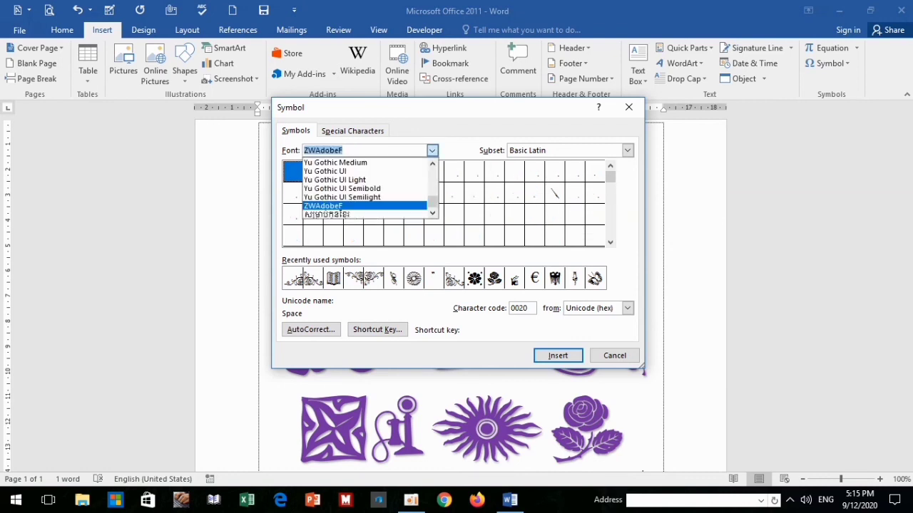
{"action": "left_click_drag", "start_coordinate": [432, 202], "coordinate": [432, 179]}
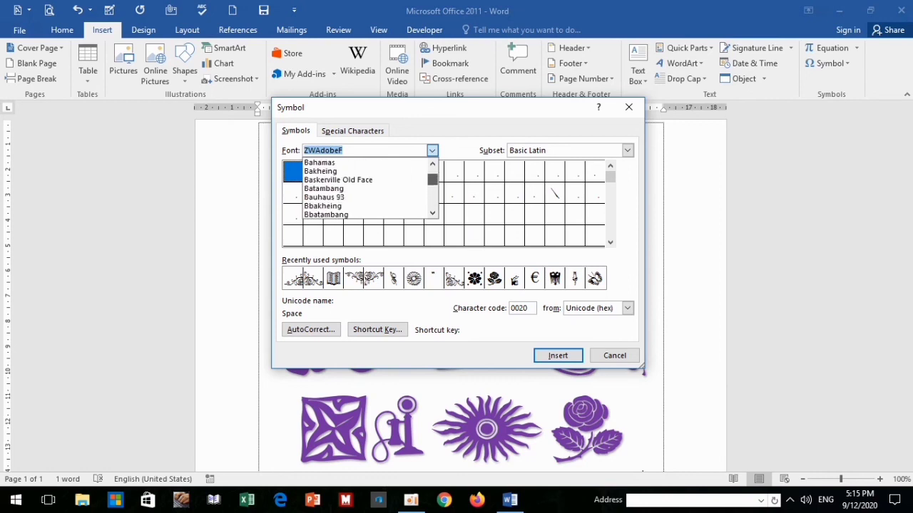
{"action": "left_click", "coordinate": [328, 171]}
{"action": "left_click", "coordinate": [432, 150]}
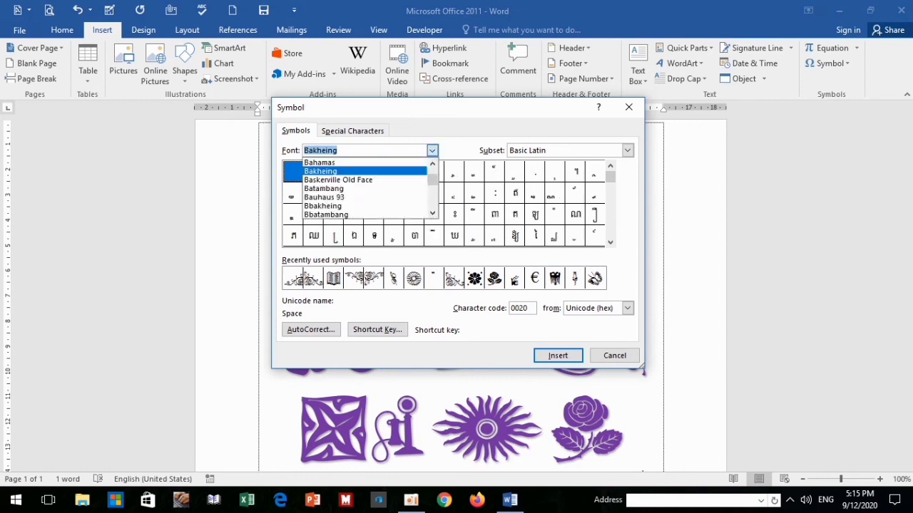
{"action": "left_click_drag", "start_coordinate": [432, 179], "coordinate": [432, 171]}
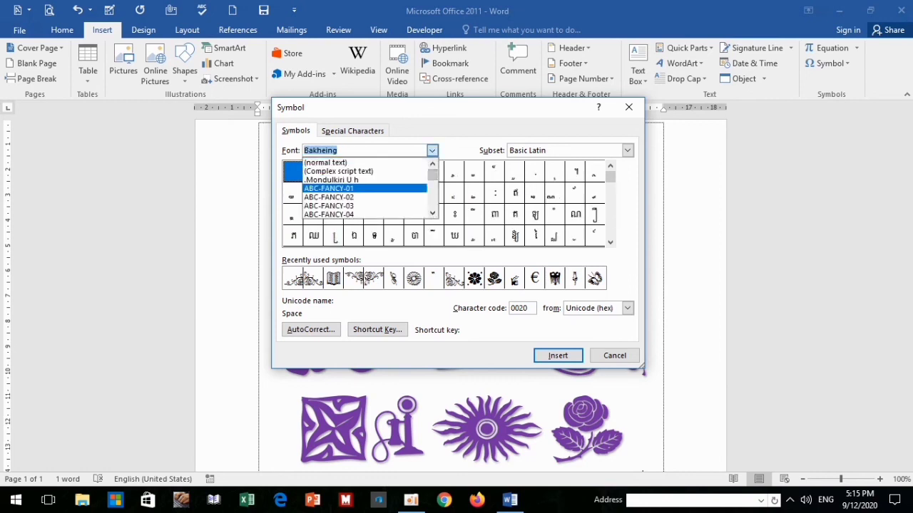
{"action": "left_click", "coordinate": [338, 172]}
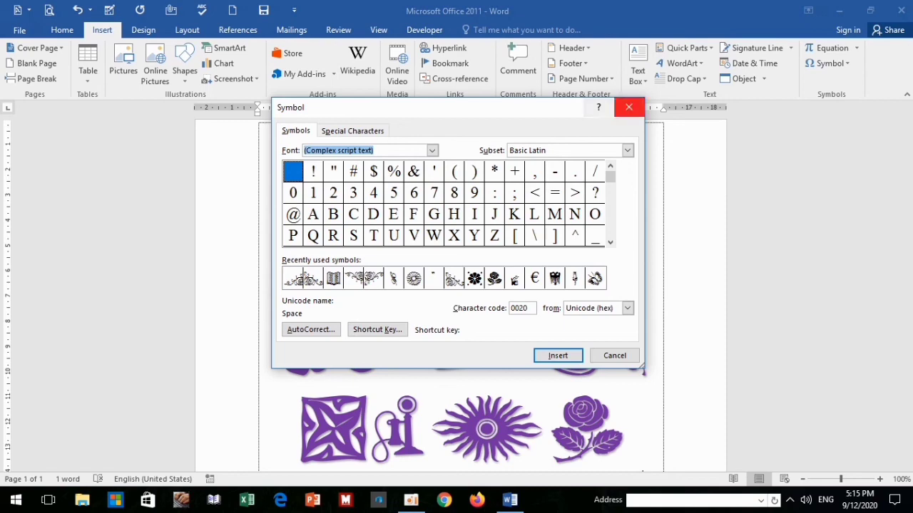
{"action": "left_click", "coordinate": [628, 107]}
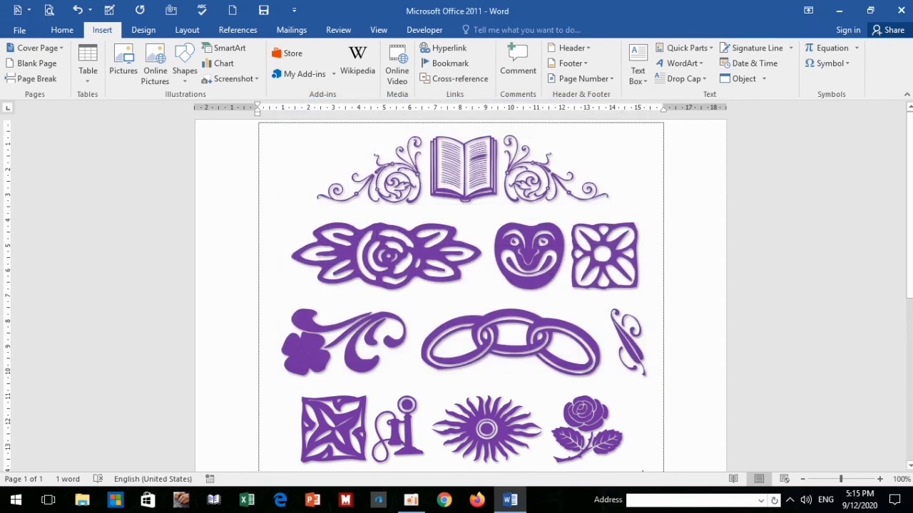